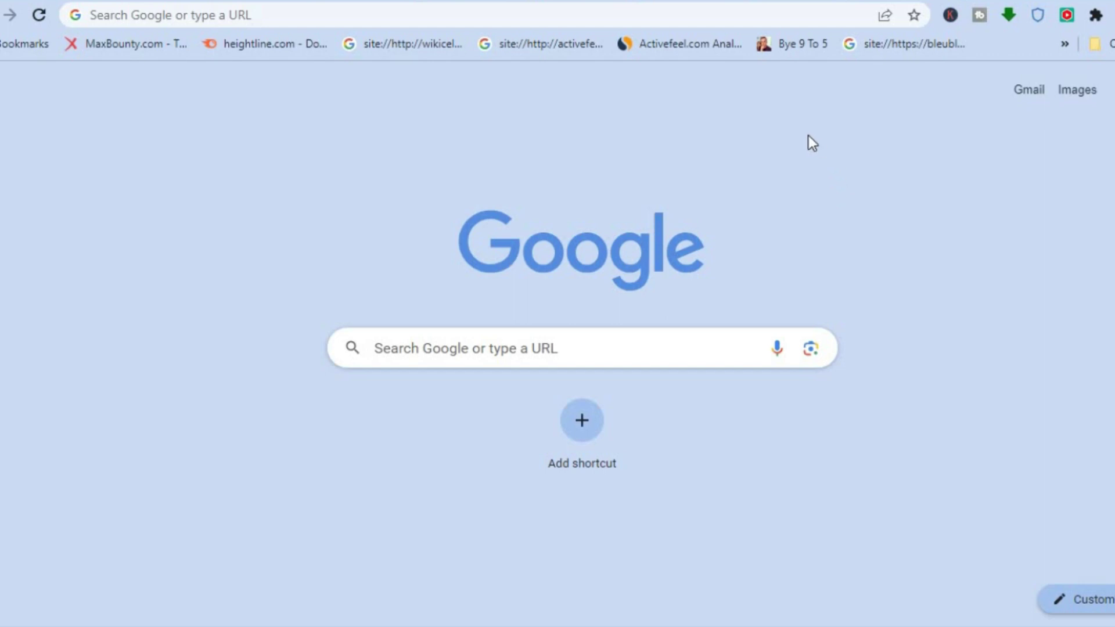
Switch to the Kajabi article on digital products and highlight the start of its digital product definition.
{"action": "left_click", "coordinate": [787, 1]}
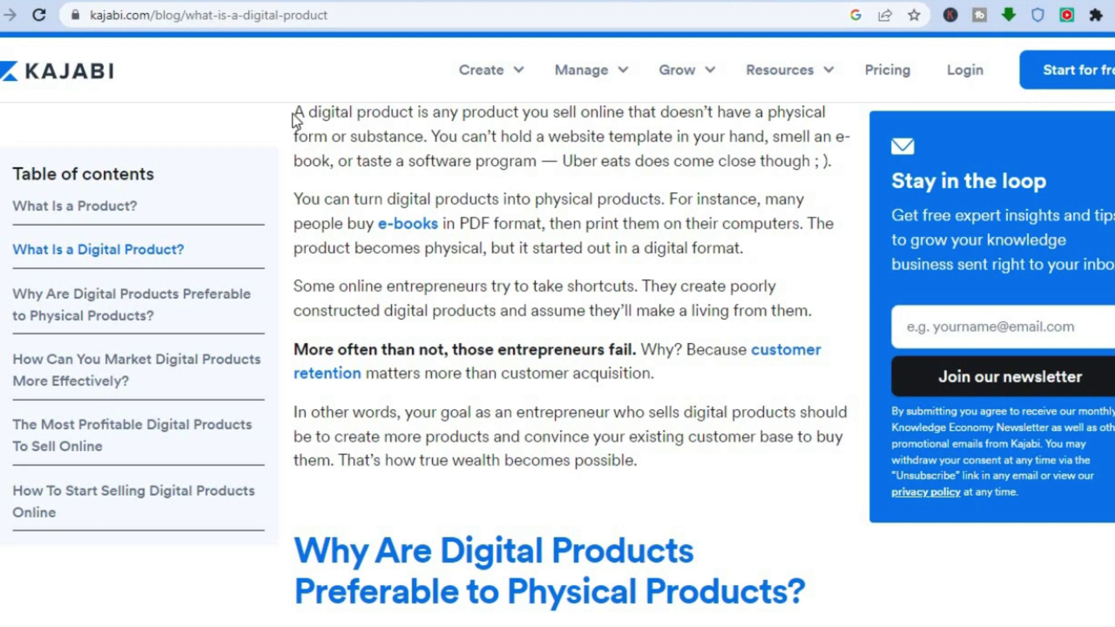
{"action": "left_click_drag", "start_coordinate": [292, 113], "coordinate": [425, 135]}
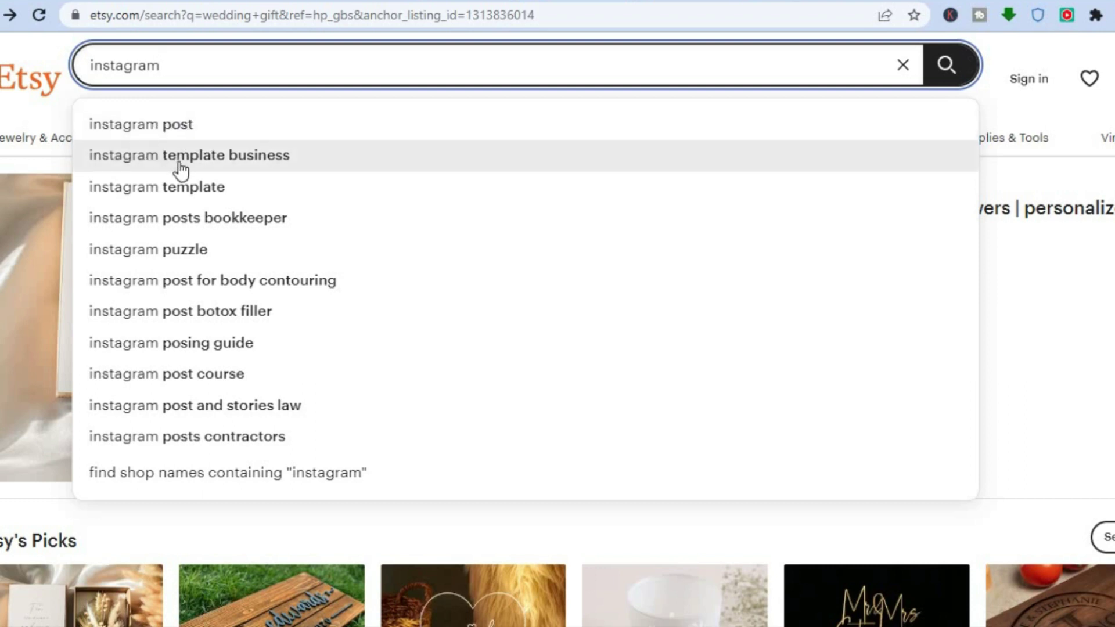
Search Etsy for "instagram template business" and browse the resulting listings.
{"action": "left_click", "coordinate": [211, 161]}
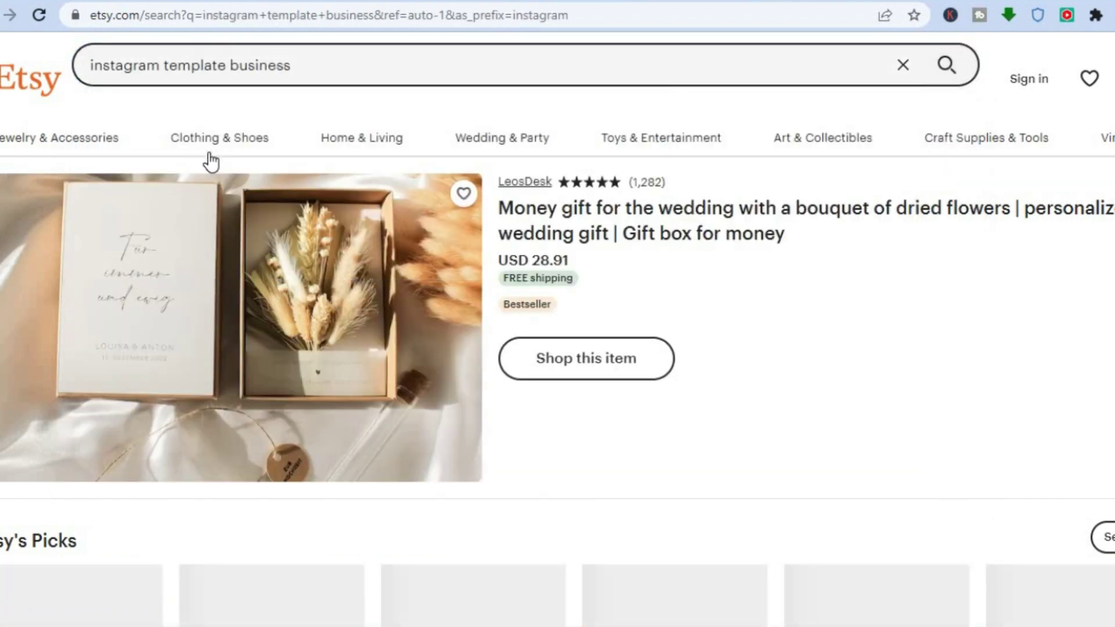
{"action": "mouse_move", "coordinate": [211, 161]}
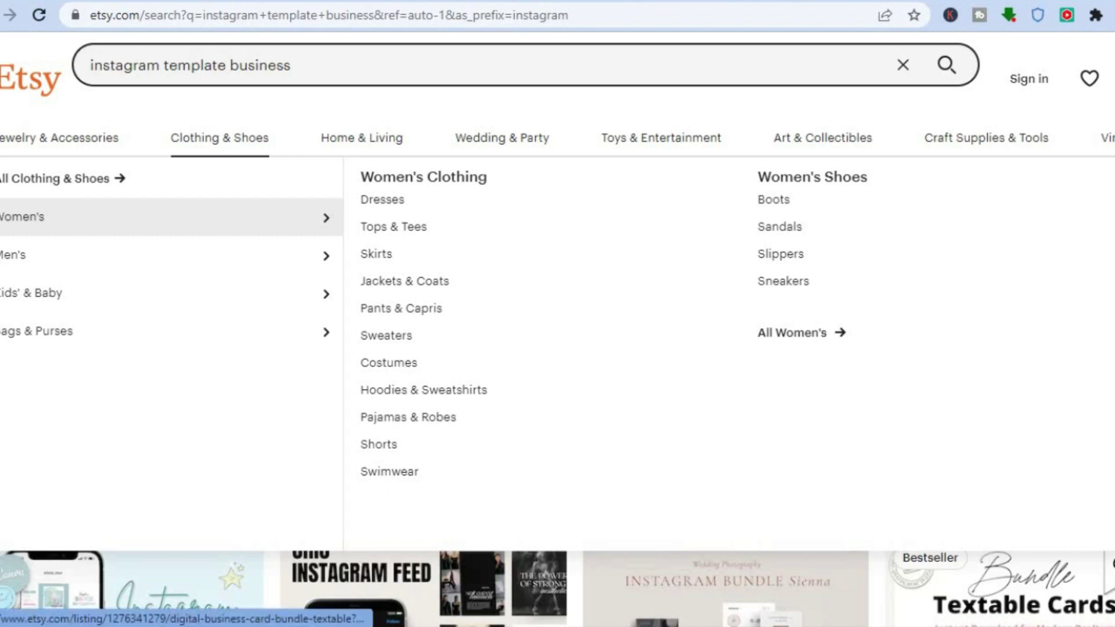
{"action": "scroll", "coordinate": [558, 329], "scroll_direction": "down", "scroll_amount": 1}
{"action": "scroll", "coordinate": [558, 329], "scroll_direction": "down", "scroll_amount": 6}
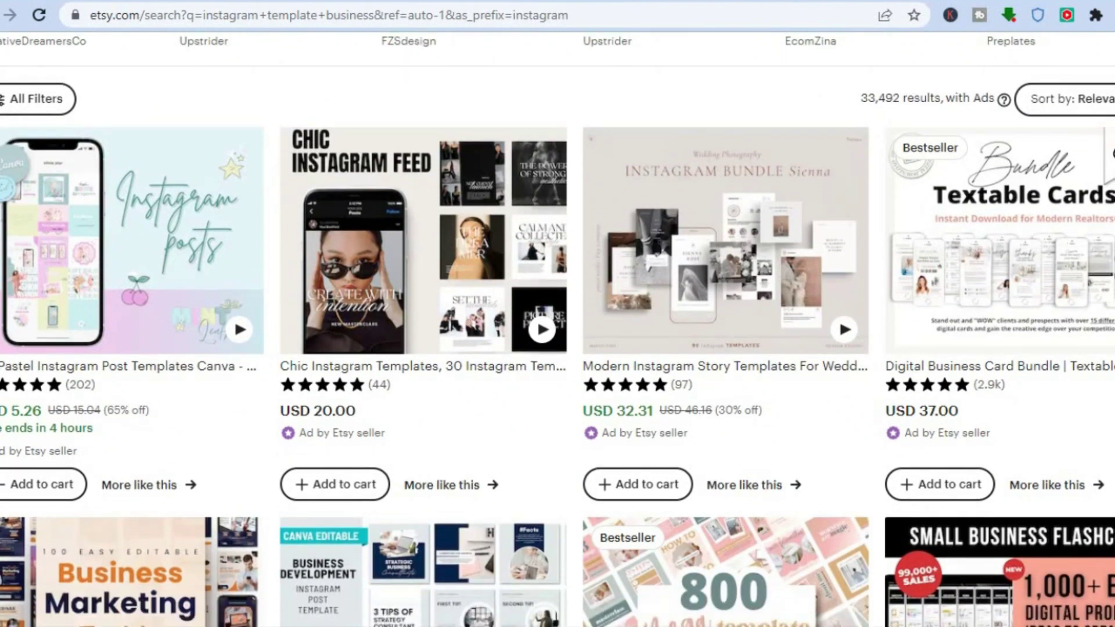
{"action": "scroll", "coordinate": [557, 329], "scroll_direction": "down", "scroll_amount": 1}
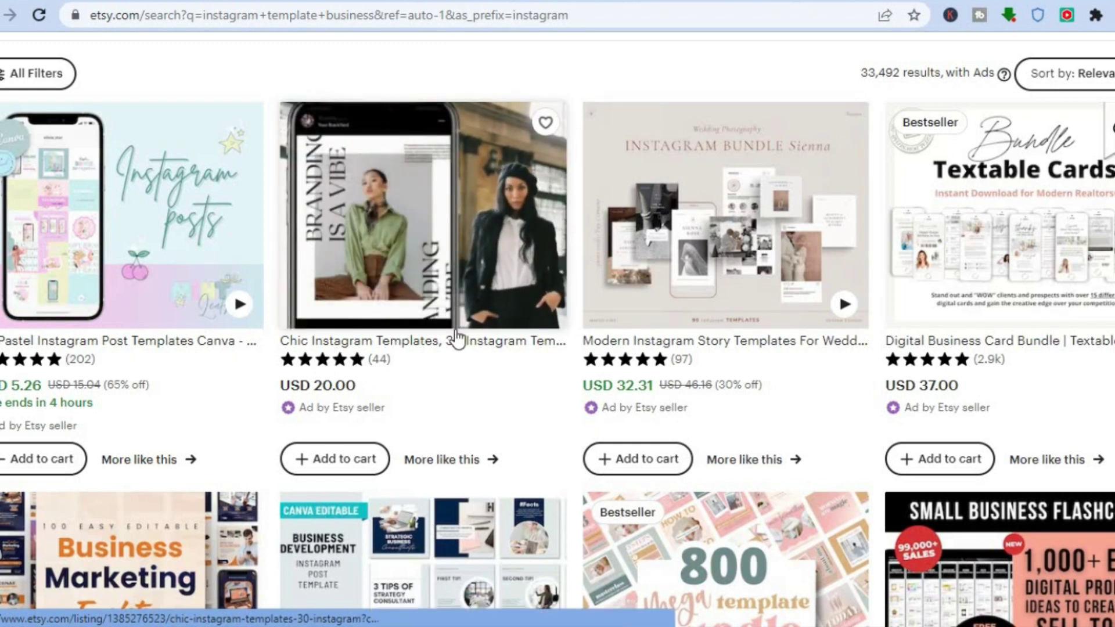
Open the Chic Instagram Templates listing and look over its images, price and reviews.
{"action": "left_click", "coordinate": [466, 270]}
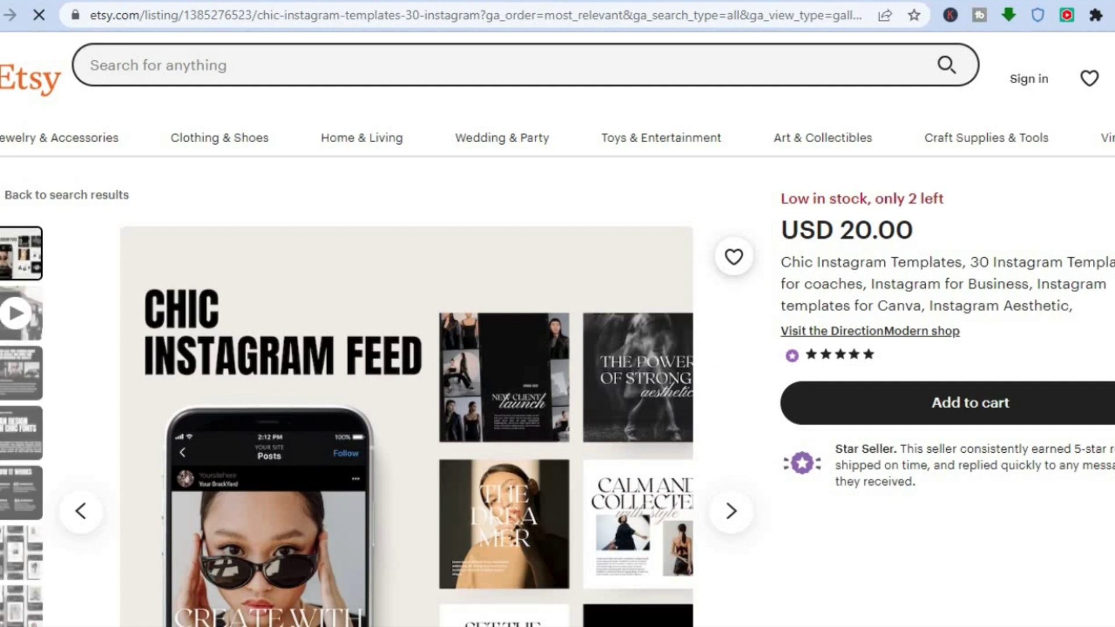
{"action": "scroll", "coordinate": [557, 325], "scroll_direction": "down", "scroll_amount": 7}
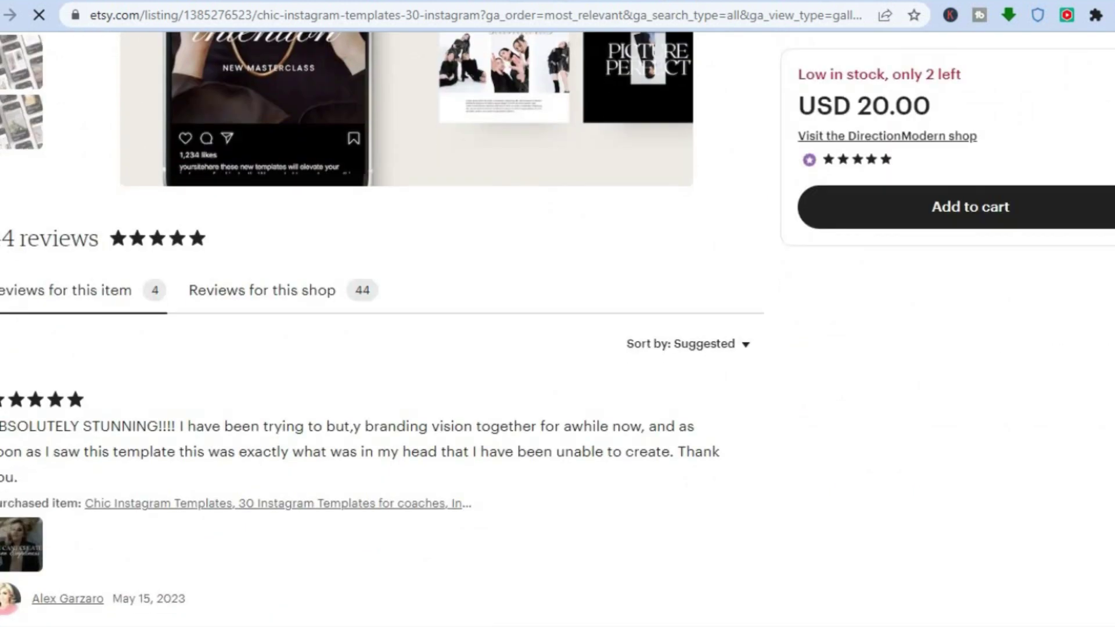
{"action": "scroll", "coordinate": [472, 110], "scroll_direction": "up", "scroll_amount": 7}
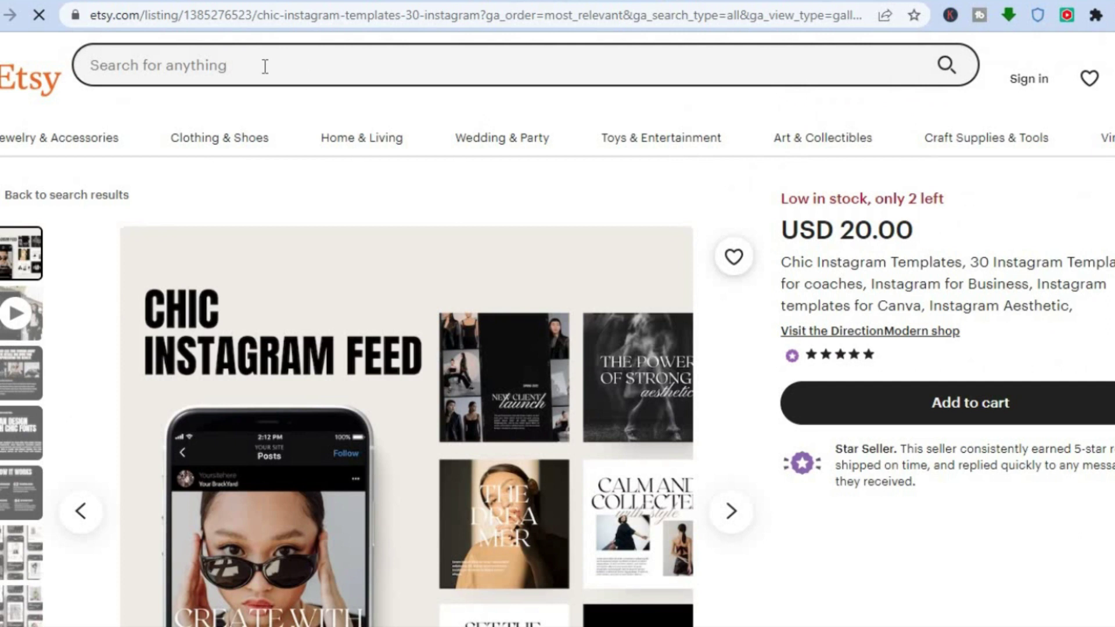
Search Etsy for "instagram highlight covers" and open the Minimal Line Art Instagram story highlight covers listing.
{"action": "left_click", "coordinate": [265, 66]}
{"action": "type", "text": "i"}
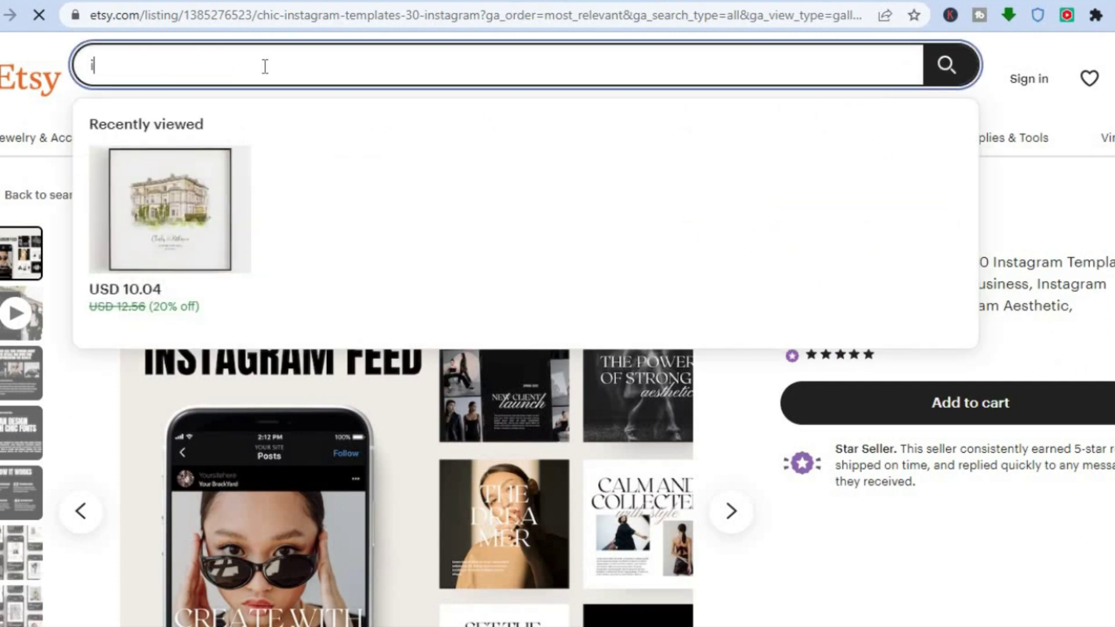
{"action": "type", "text": "nsta"}
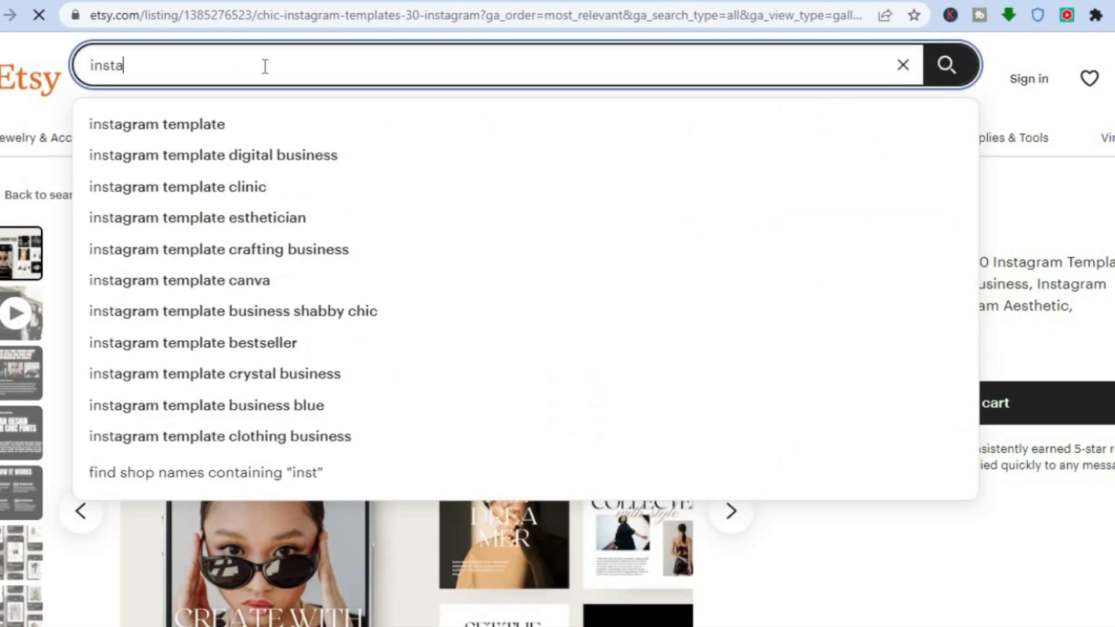
{"action": "type", "text": "gram h"}
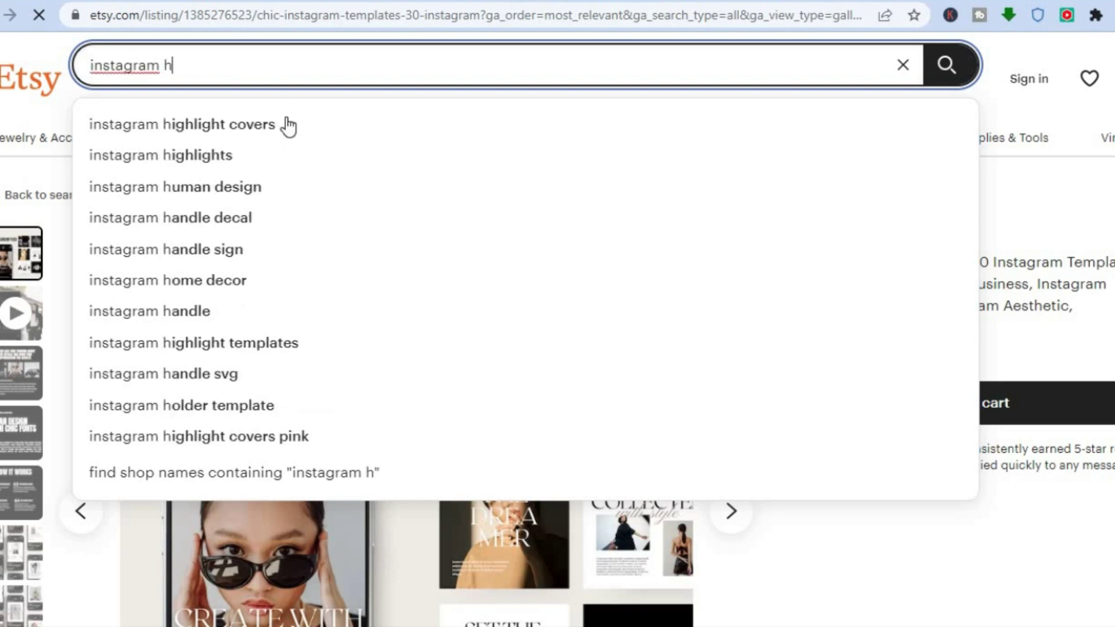
{"action": "left_click", "coordinate": [299, 125]}
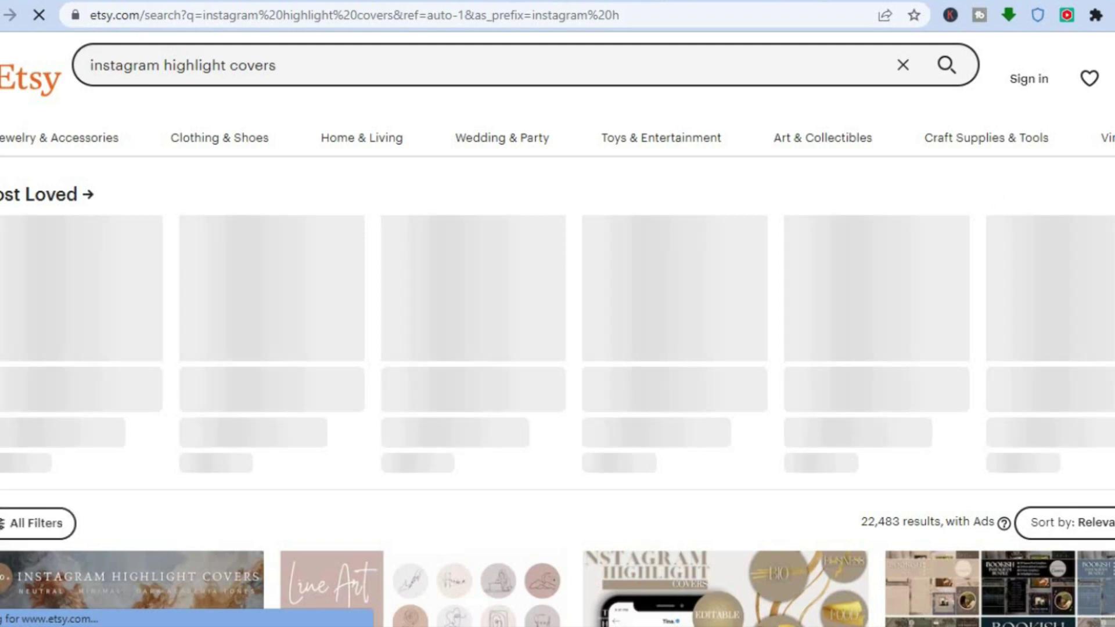
{"action": "scroll", "coordinate": [558, 329], "scroll_direction": "down", "scroll_amount": 2}
{"action": "scroll", "coordinate": [558, 330], "scroll_direction": "down", "scroll_amount": 3}
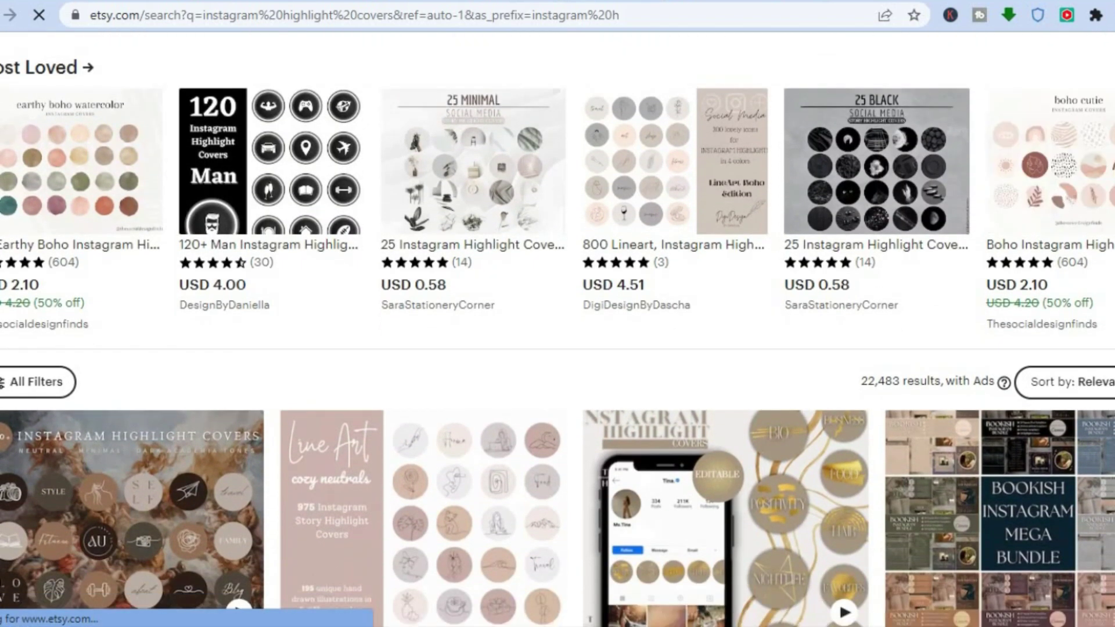
{"action": "scroll", "coordinate": [557, 330], "scroll_direction": "down", "scroll_amount": 2}
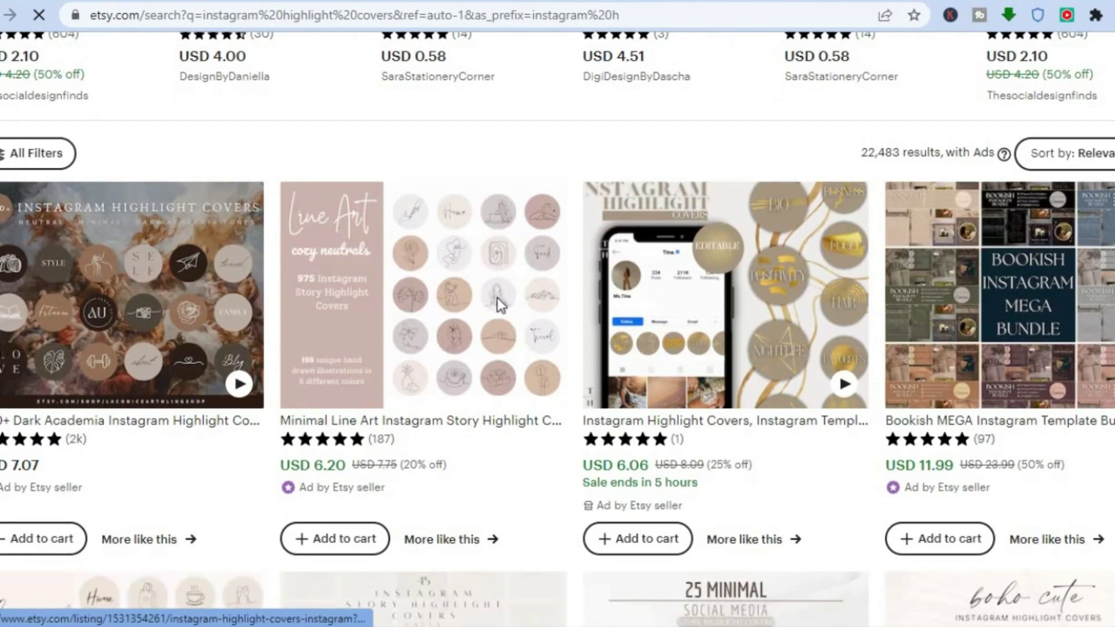
{"action": "left_click", "coordinate": [424, 297]}
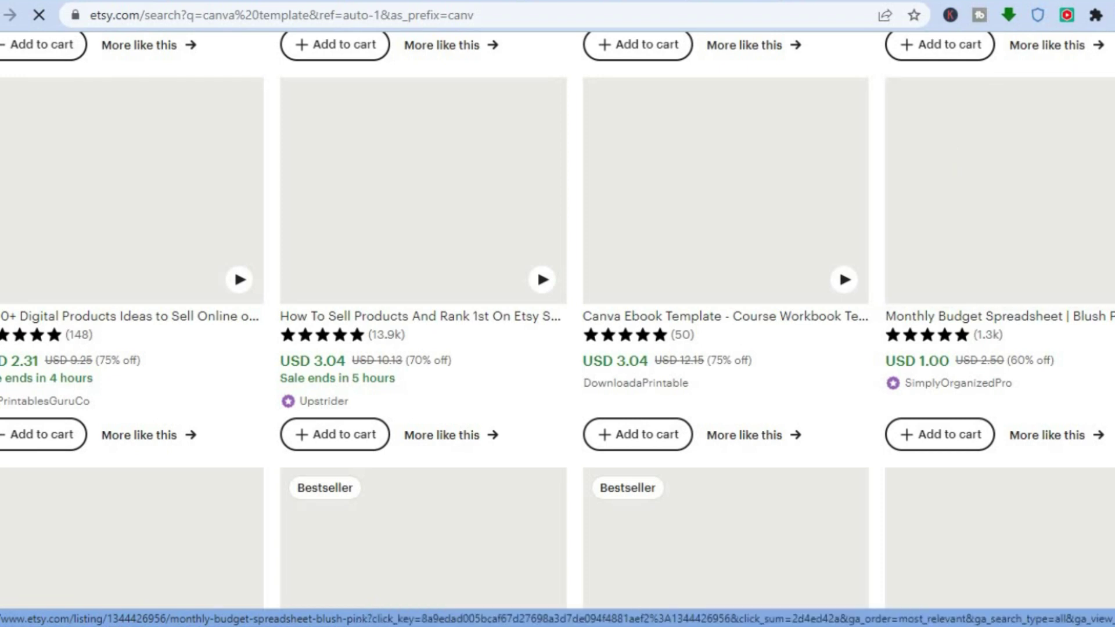
Browse the "canva template" results and open the 1000 Digital Products Ideas listing from Upstrider.
{"action": "scroll", "coordinate": [558, 321], "scroll_direction": "up", "scroll_amount": 3}
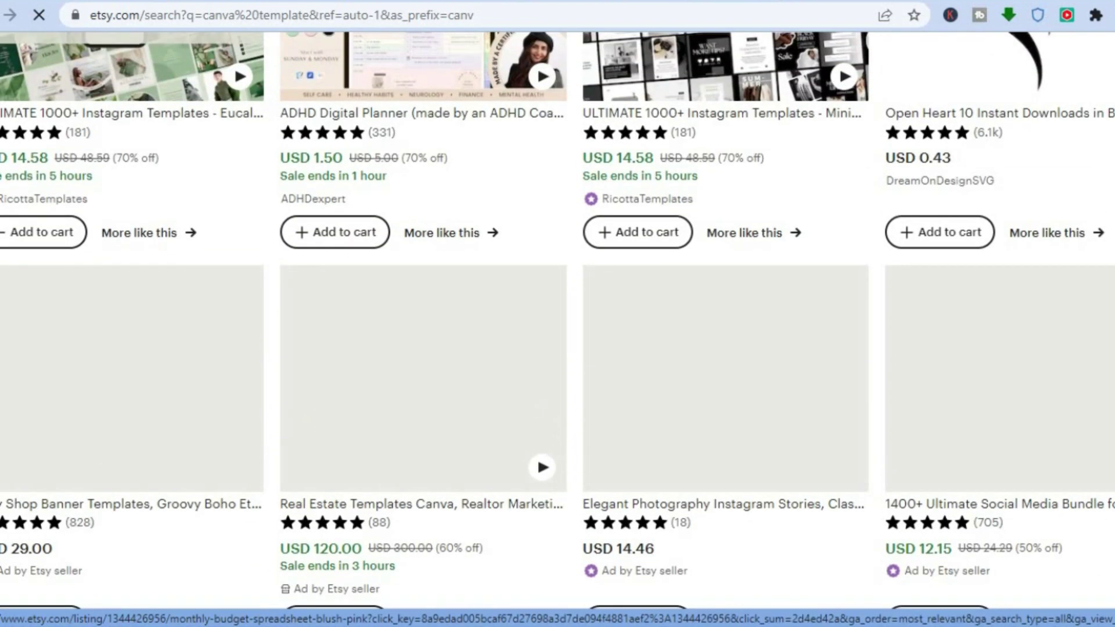
{"action": "scroll", "coordinate": [557, 321], "scroll_direction": "up", "scroll_amount": 10}
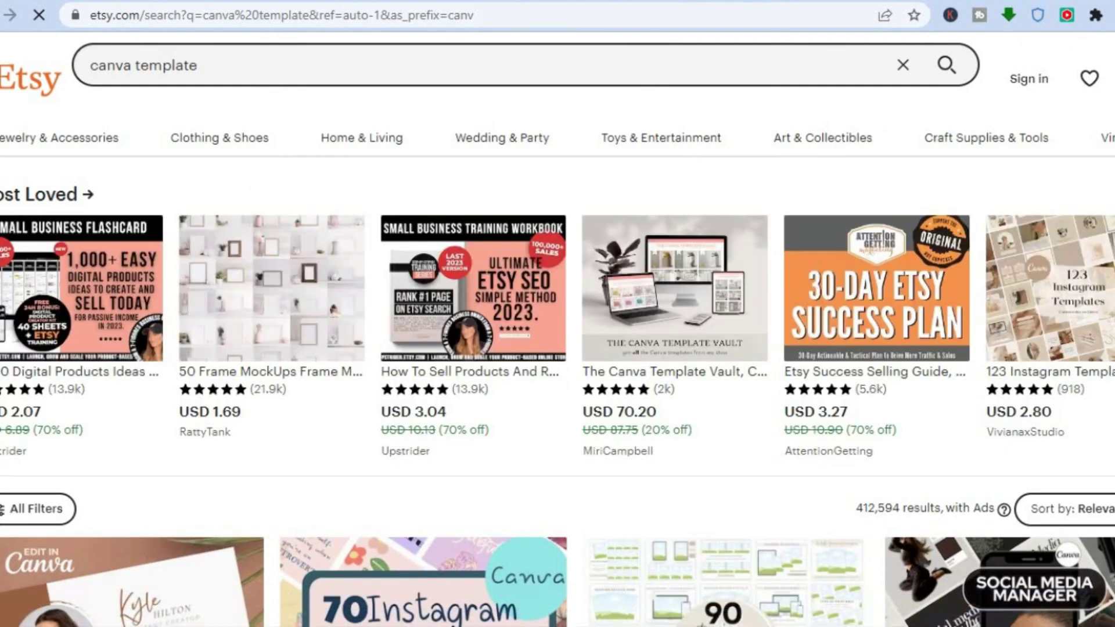
{"action": "scroll", "coordinate": [557, 321], "scroll_direction": "down", "scroll_amount": 15}
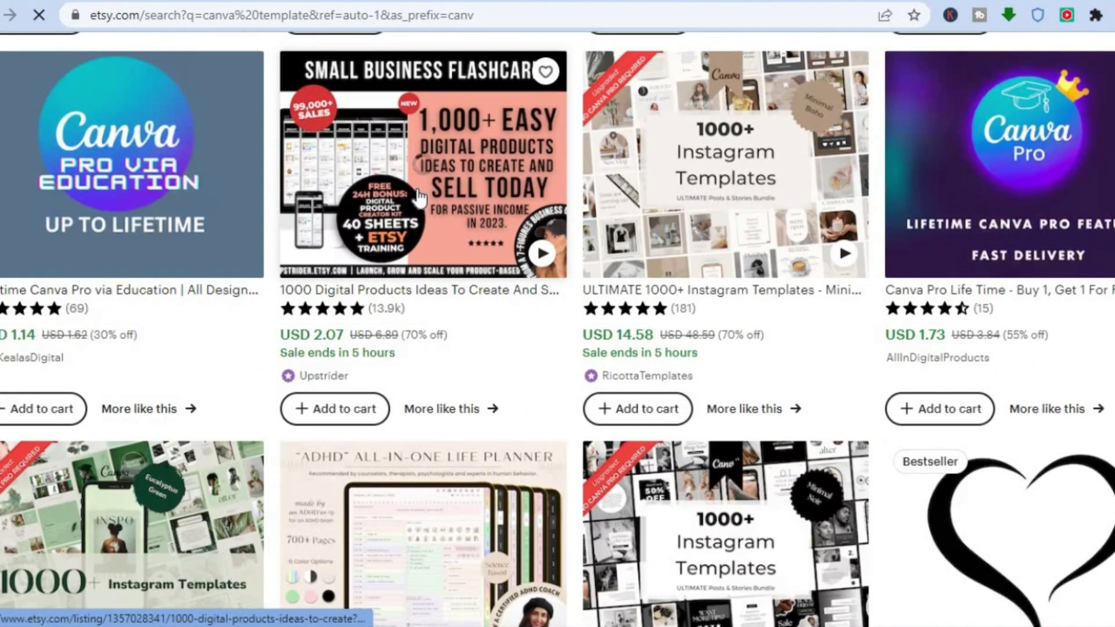
{"action": "left_click", "coordinate": [418, 195]}
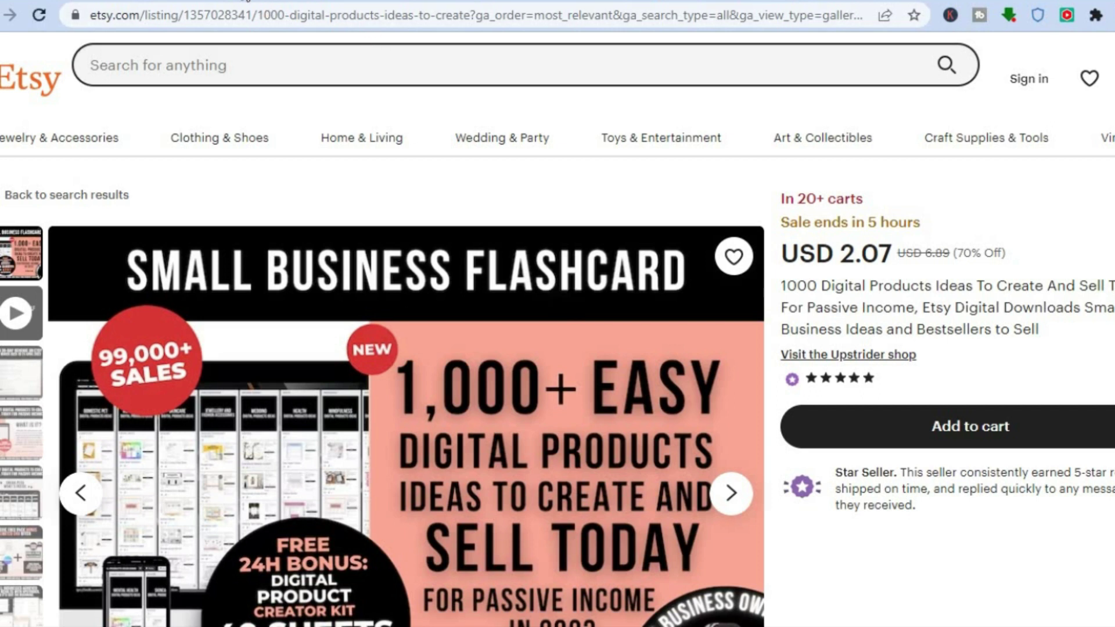
Switch to Wix, start a new site and choose eBook as the kind of website.
{"action": "left_click", "coordinate": [247, 1]}
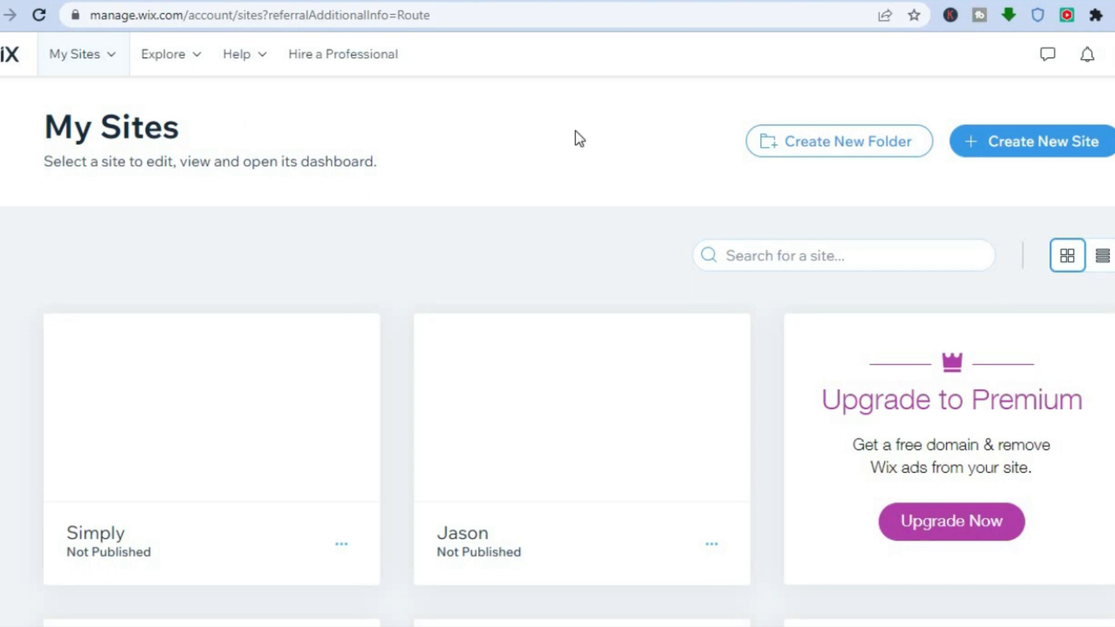
{"action": "left_click", "coordinate": [1000, 152]}
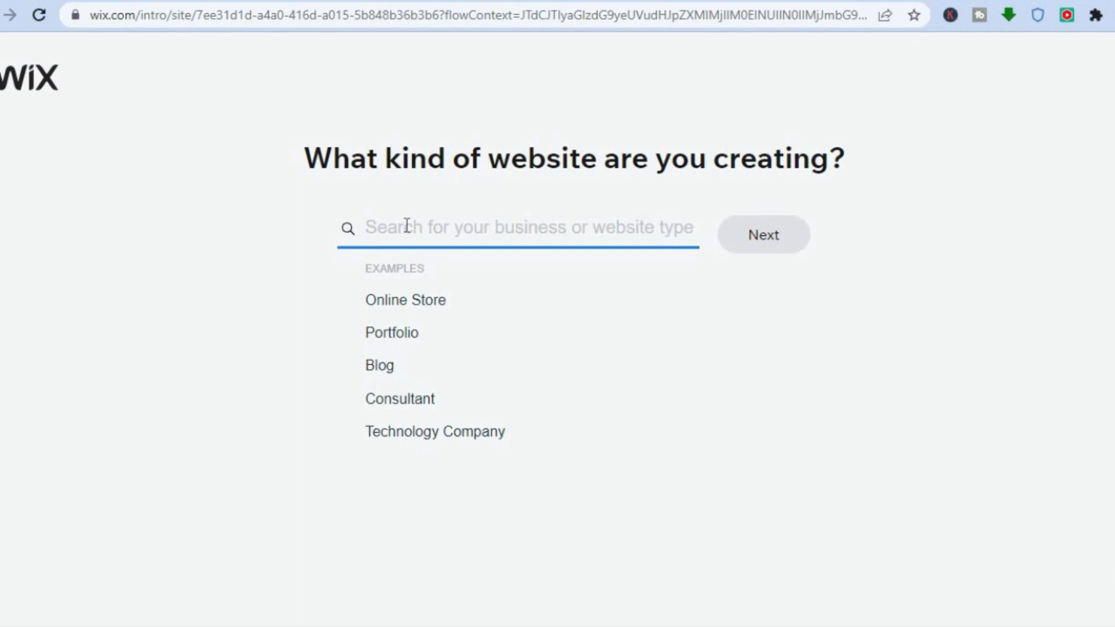
{"action": "type", "text": "eb"}
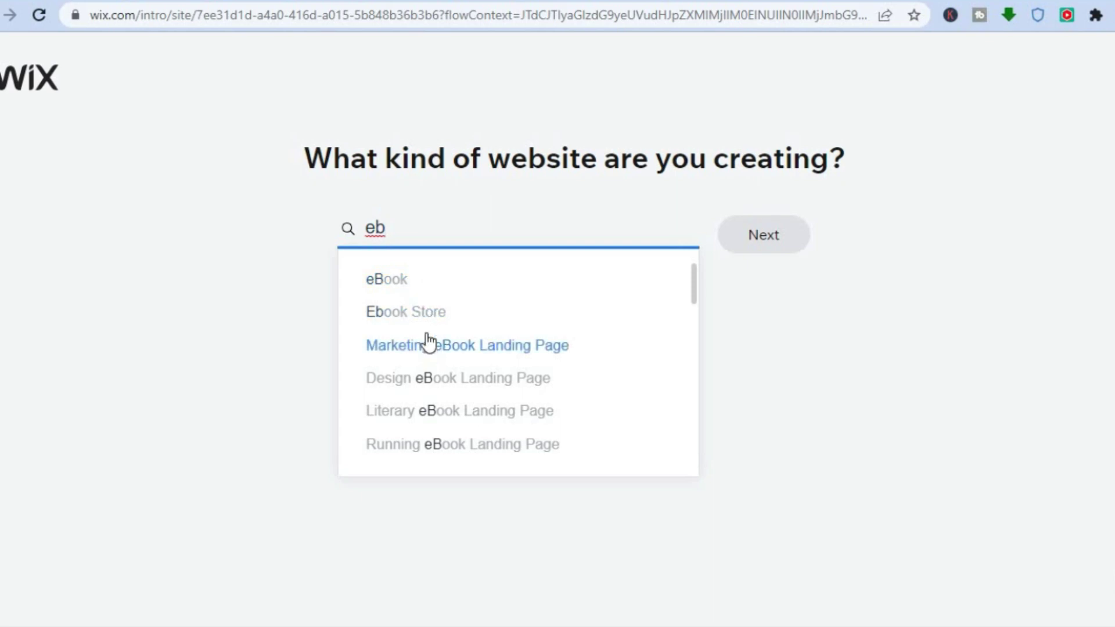
{"action": "left_click", "coordinate": [394, 280]}
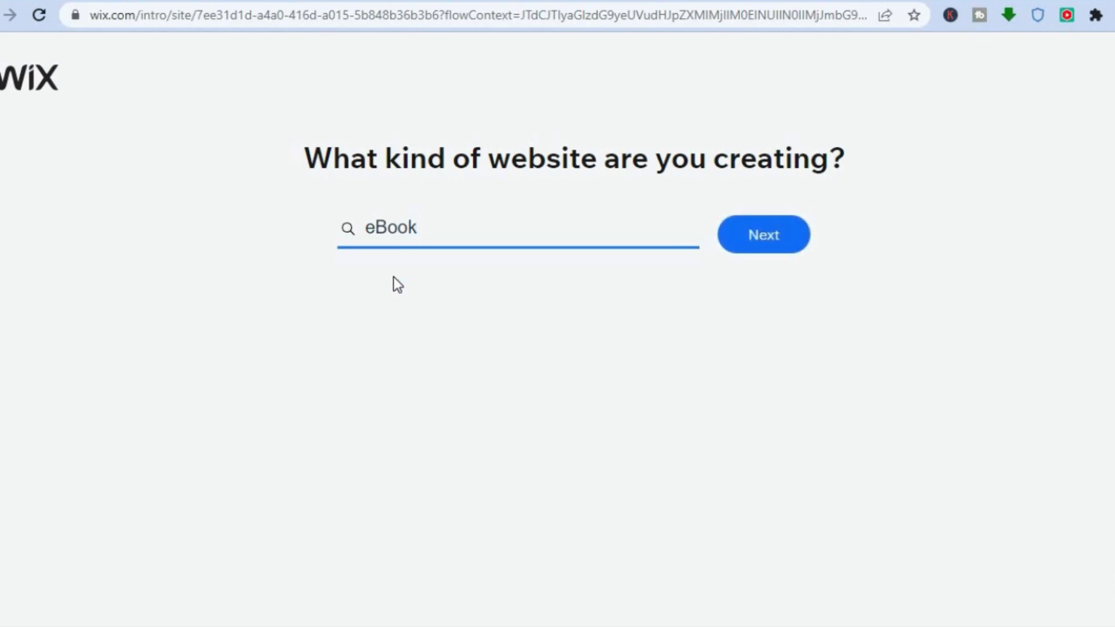
{"action": "left_click", "coordinate": [763, 242]}
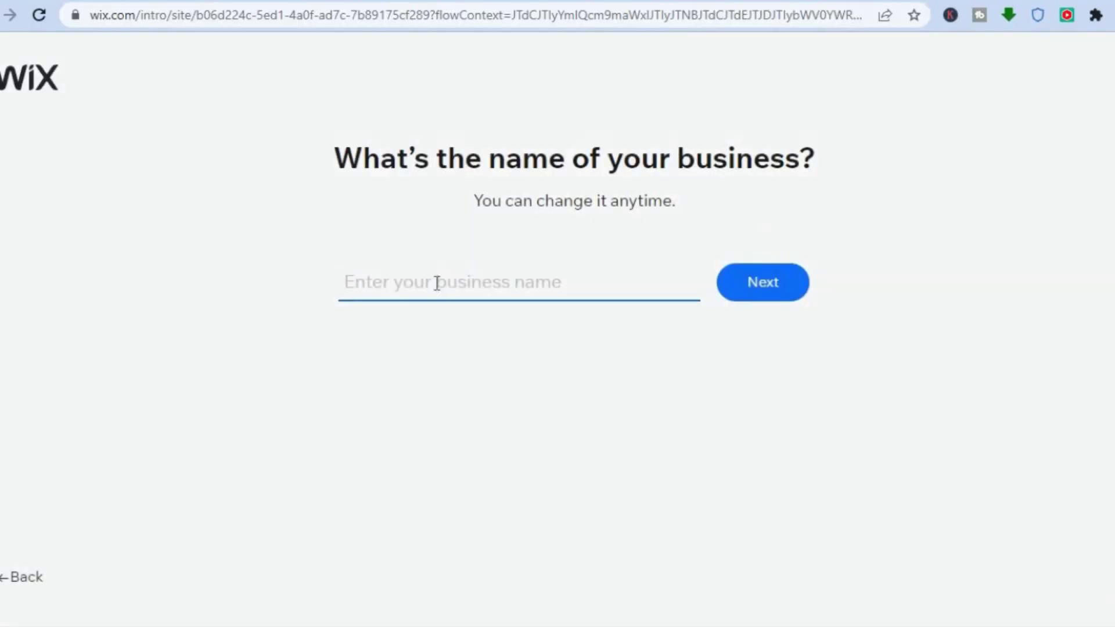
Enter "simple answers" as the business name and continue the site setup.
{"action": "type", "text": "simpl"}
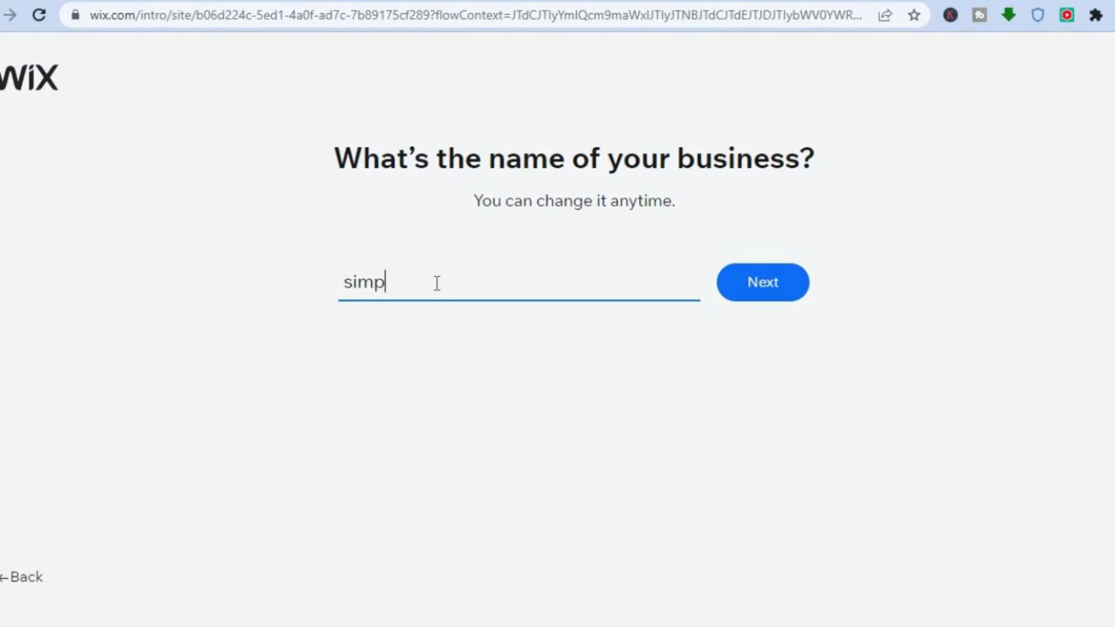
{"action": "type", "text": "e answers"}
{"action": "left_click", "coordinate": [756, 281]}
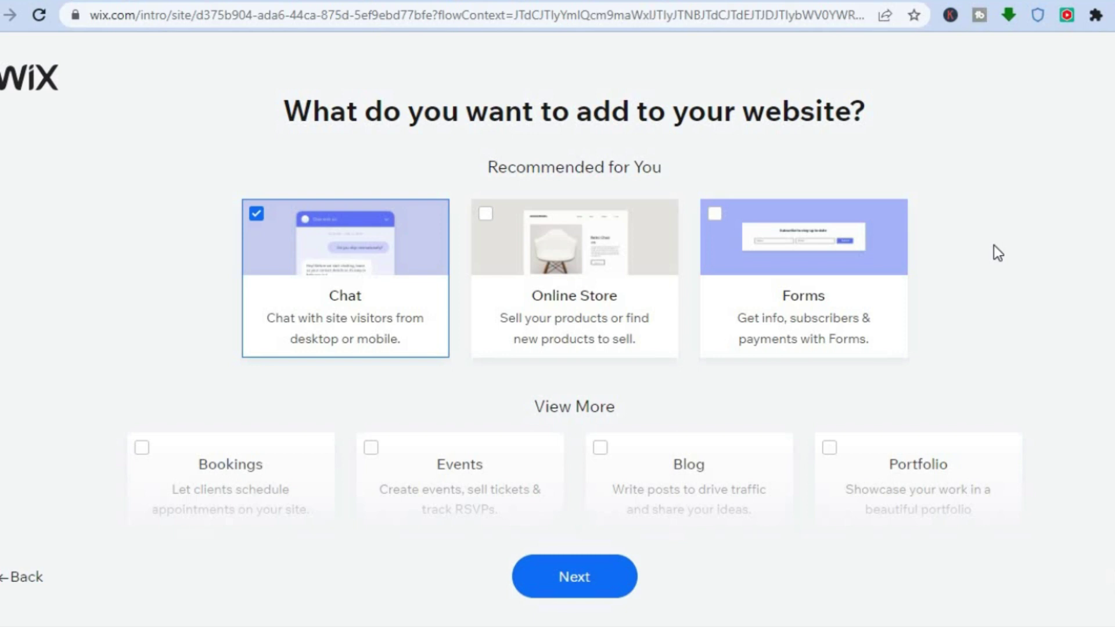
Add the Online Store feature to the website alongside Chat, review the other features and continue.
{"action": "left_click", "coordinate": [540, 230]}
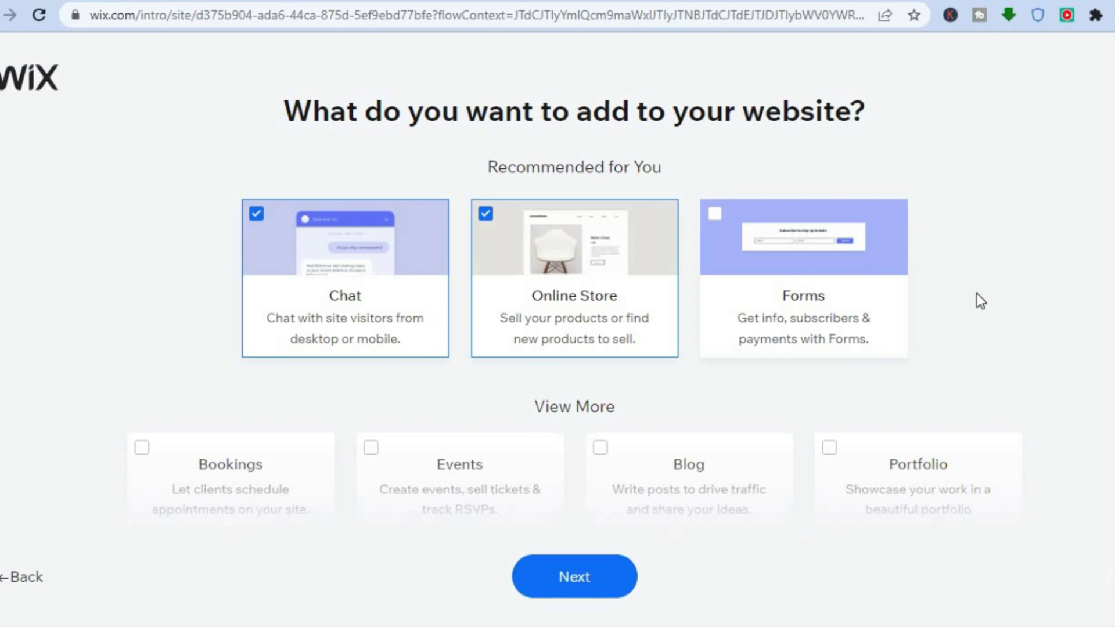
{"action": "scroll", "coordinate": [977, 294], "scroll_direction": "down", "scroll_amount": 5}
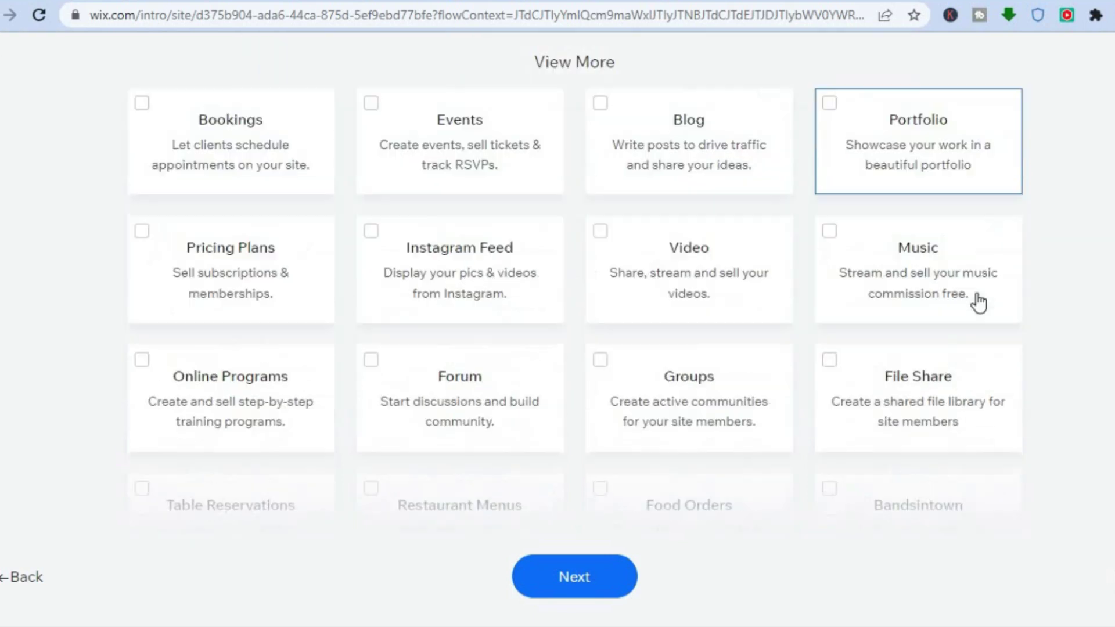
{"action": "scroll", "coordinate": [978, 302], "scroll_direction": "down", "scroll_amount": 2}
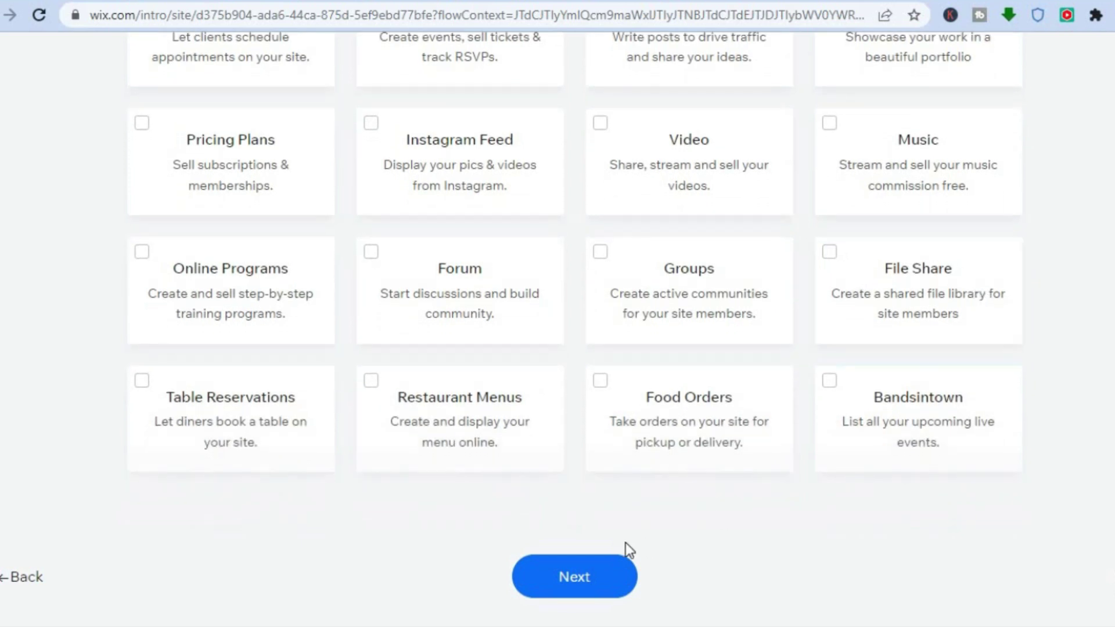
{"action": "left_click", "coordinate": [575, 577]}
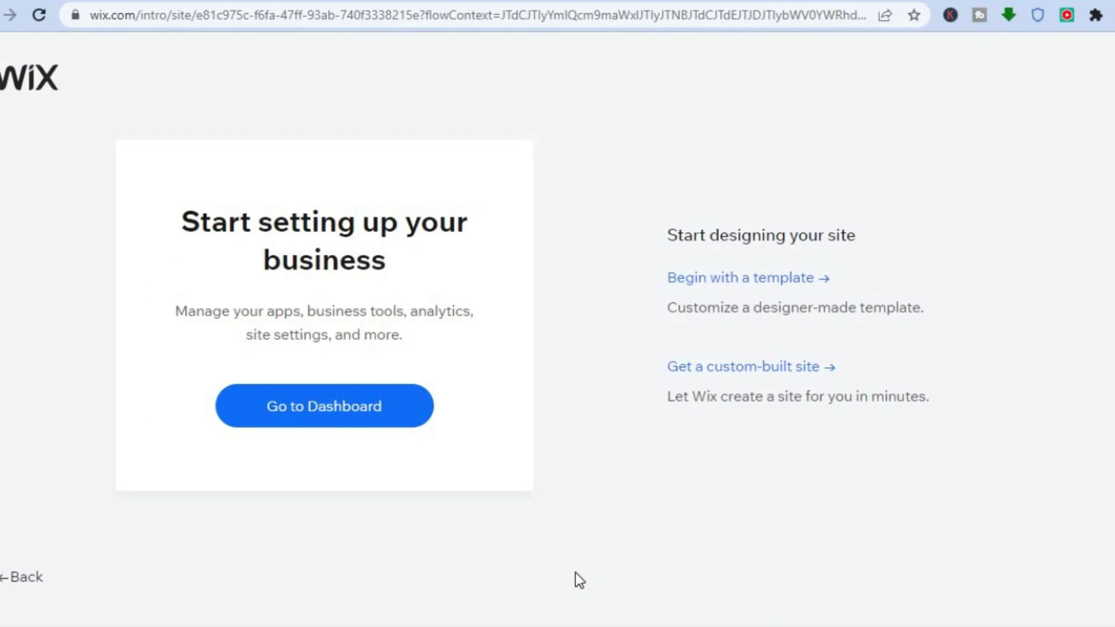
Choose to begin the site design with a template and browse the eBook website templates.
{"action": "left_click", "coordinate": [702, 279]}
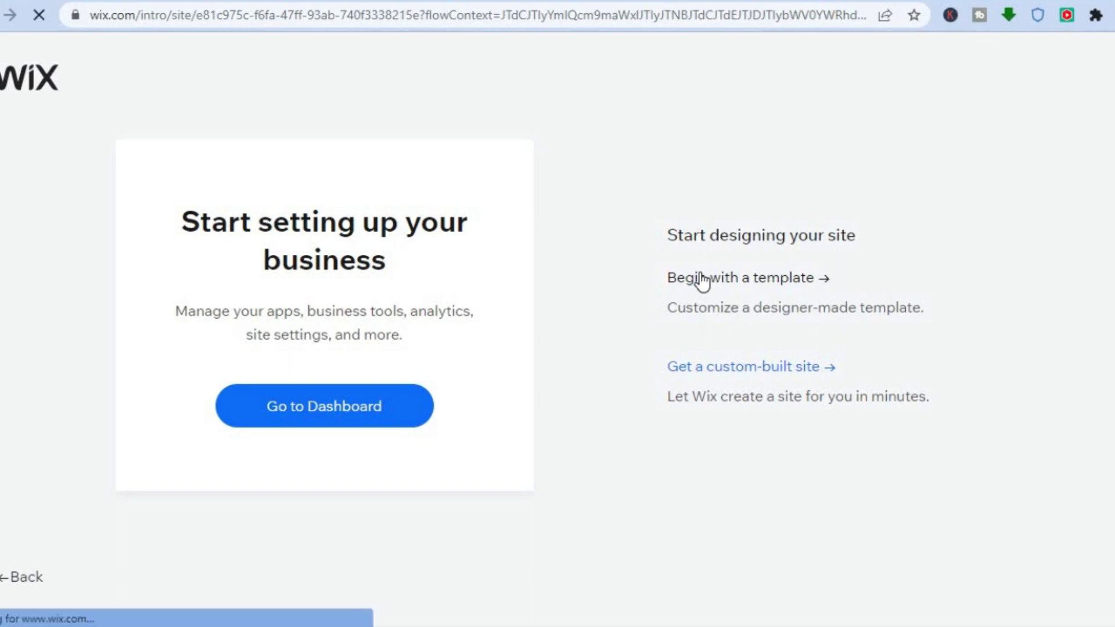
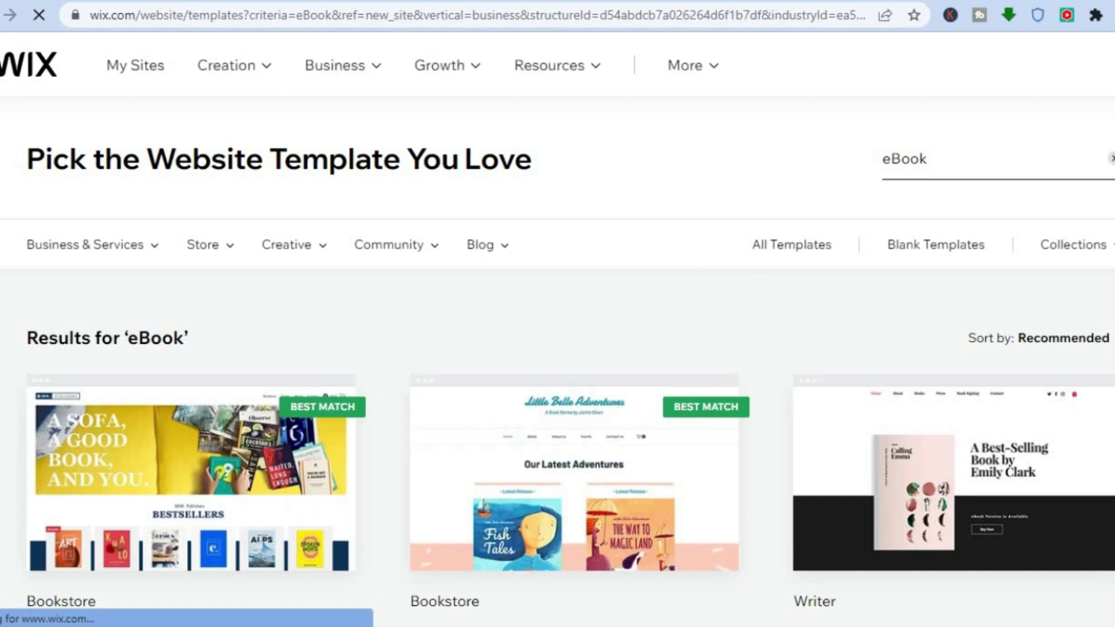
{"action": "scroll", "coordinate": [557, 348], "scroll_direction": "down", "scroll_amount": 8}
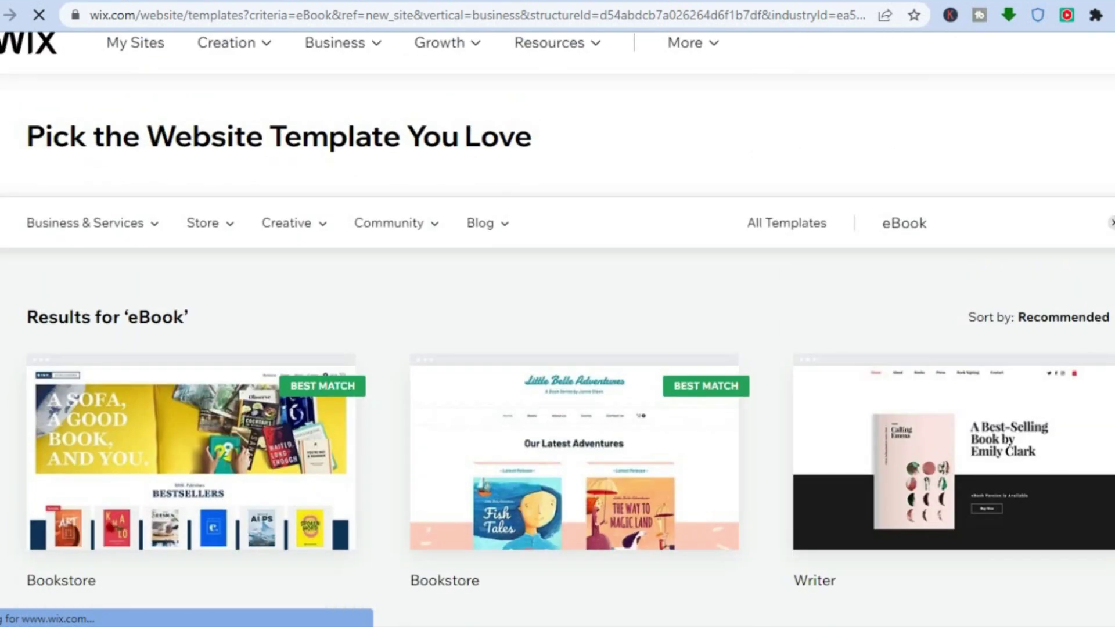
{"action": "scroll", "coordinate": [558, 349], "scroll_direction": "down", "scroll_amount": 5}
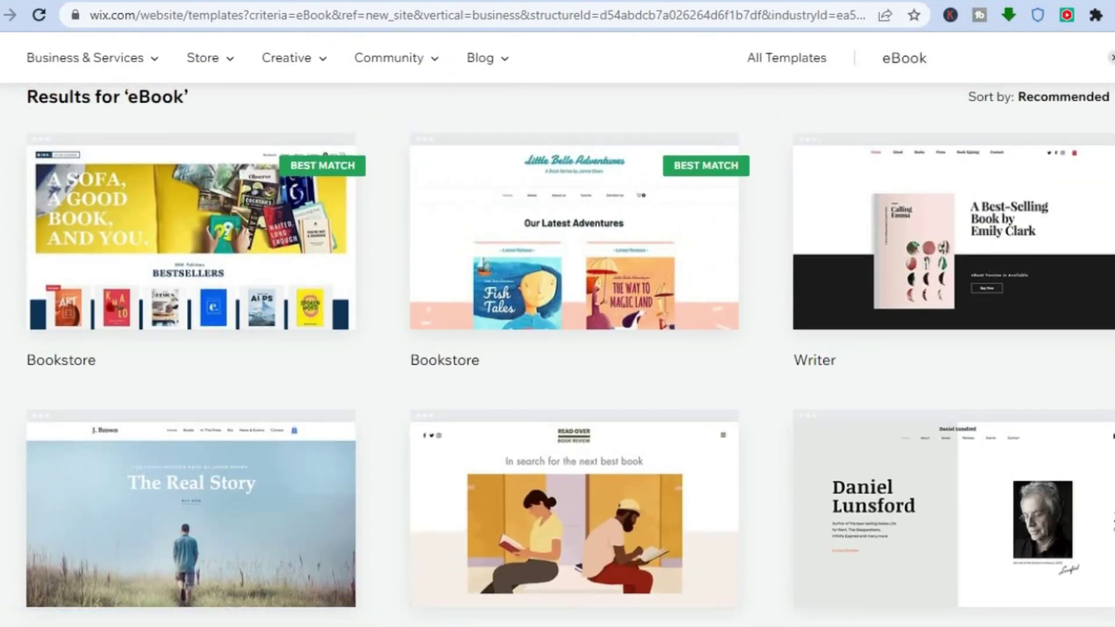
Edit the Writer template, dismiss the AI site content offer and zoom the page editor to 100%.
{"action": "mouse_move", "coordinate": [970, 269]}
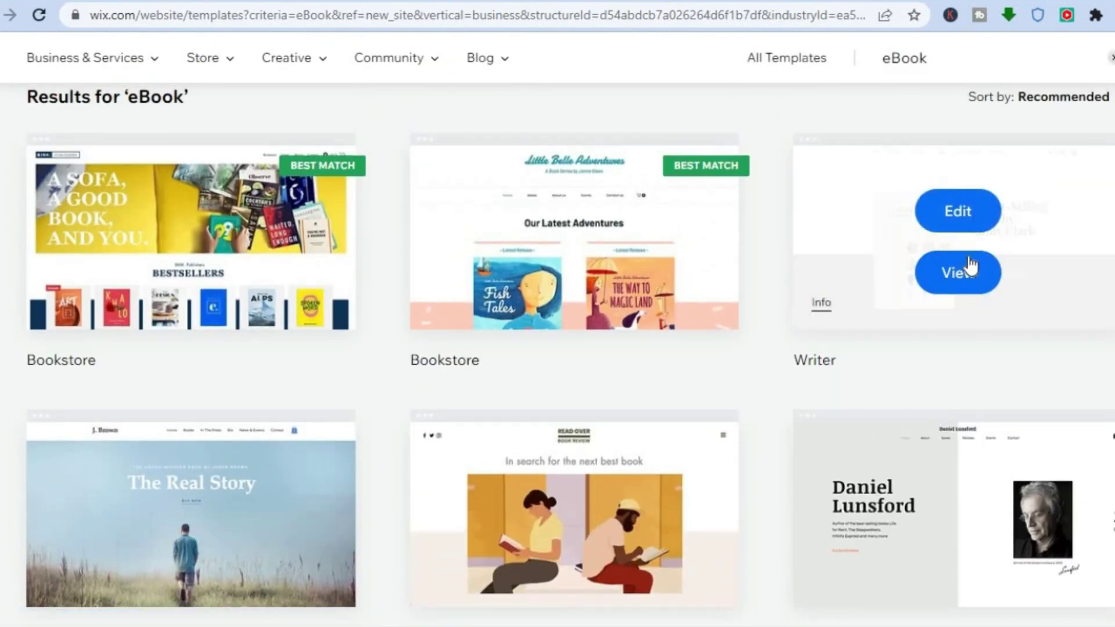
{"action": "left_click", "coordinate": [946, 210]}
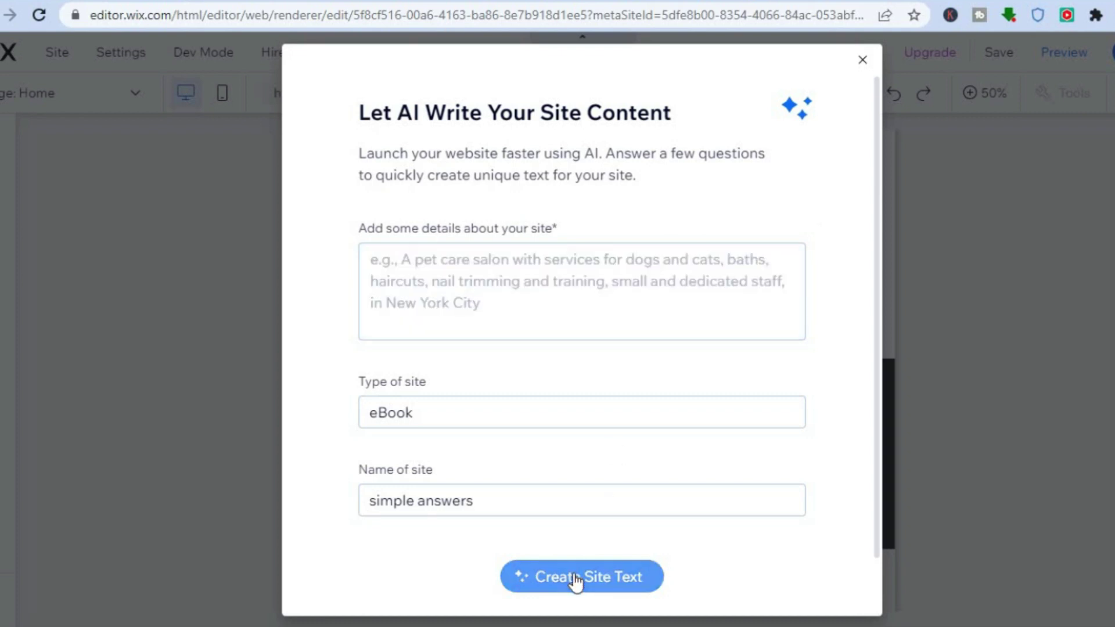
{"action": "left_click", "coordinate": [862, 62]}
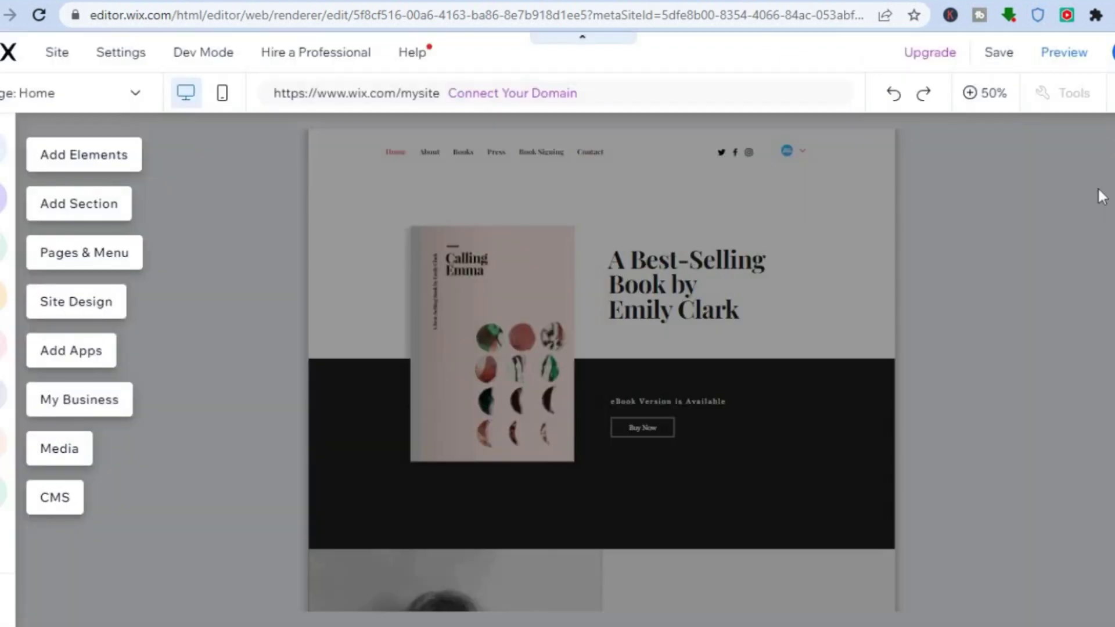
{"action": "left_click", "coordinate": [987, 105]}
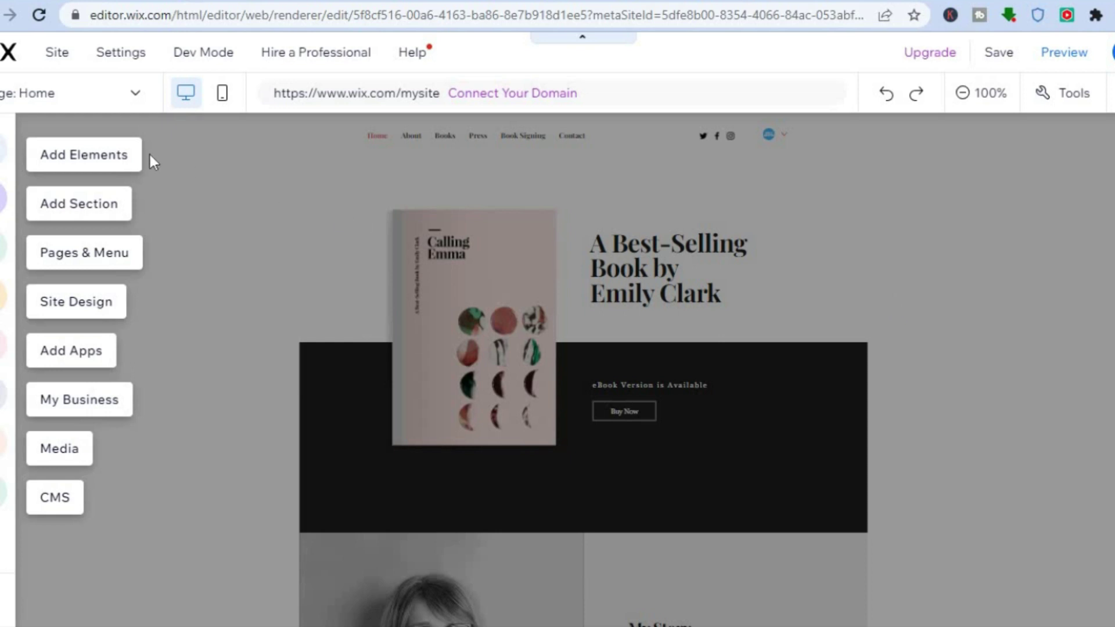
Look through the elements that can be added to the page, including the Embed Code options, and close the list.
{"action": "left_click", "coordinate": [78, 152]}
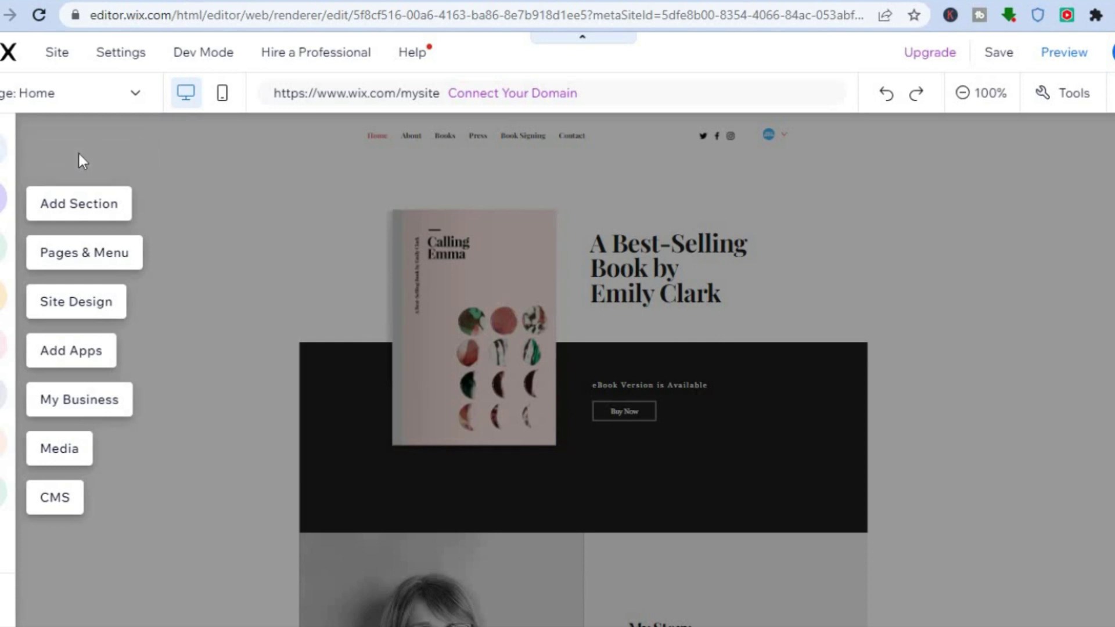
{"action": "left_click", "coordinate": [9, 147]}
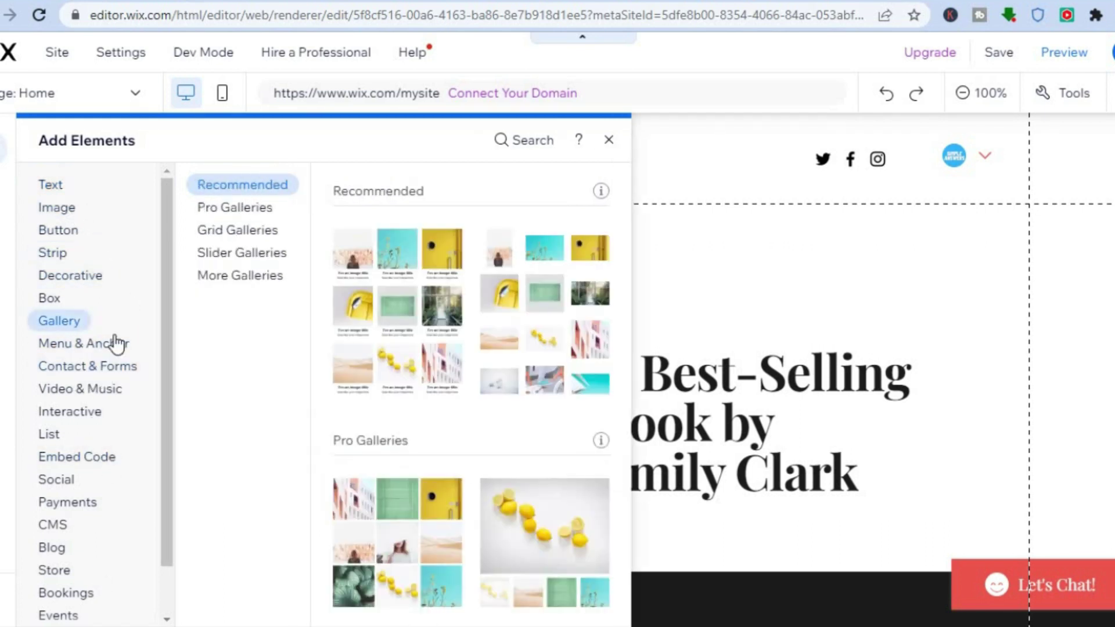
{"action": "left_click", "coordinate": [113, 456]}
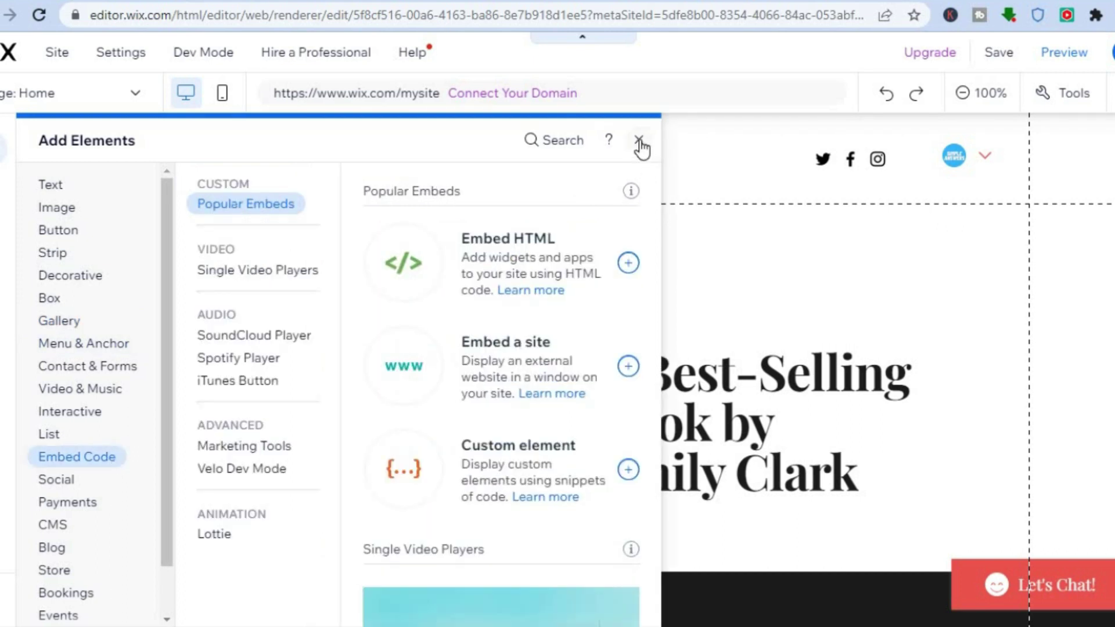
{"action": "left_click", "coordinate": [640, 141]}
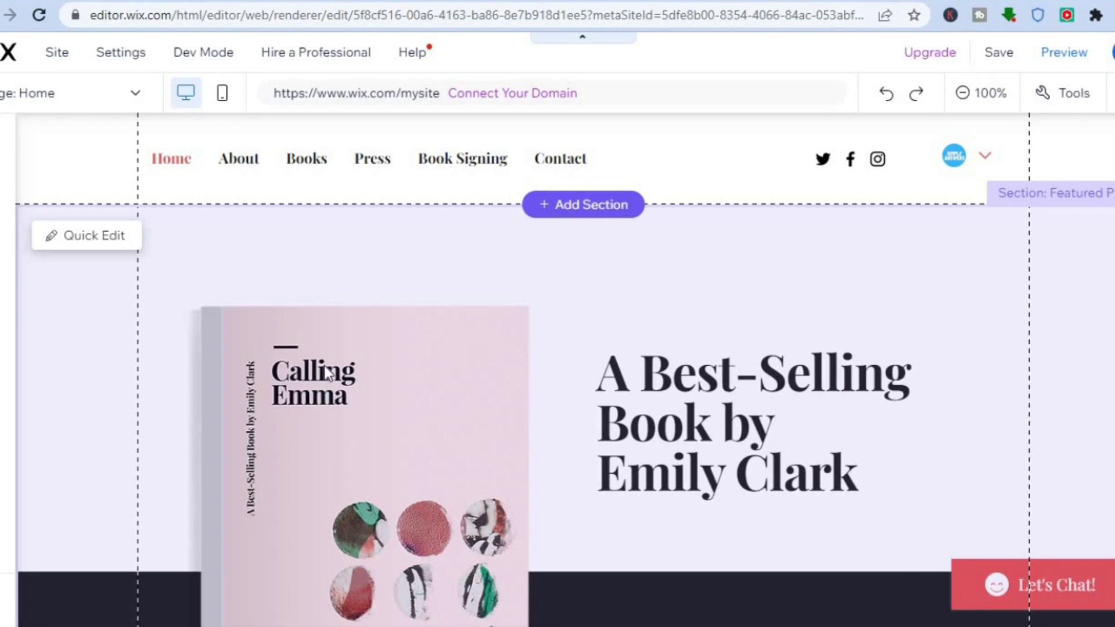
Examine the editable content of the Featured Product section in Quick Edit, including backgrounds, button, title and image, and close it.
{"action": "left_click", "coordinate": [93, 237]}
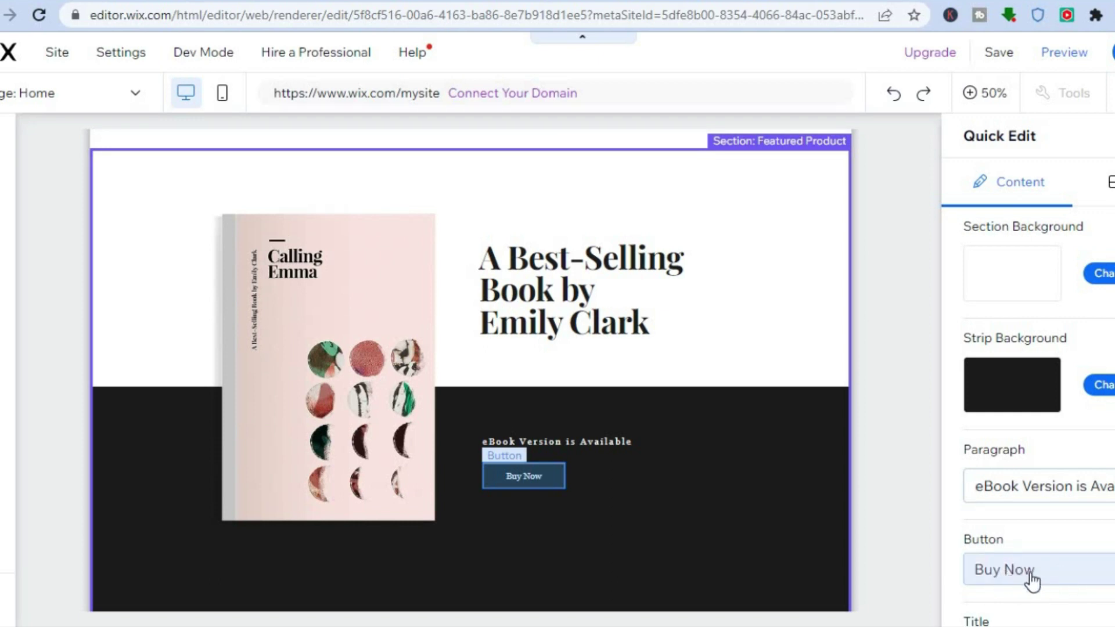
{"action": "scroll", "coordinate": [1039, 377], "scroll_direction": "down", "scroll_amount": 4}
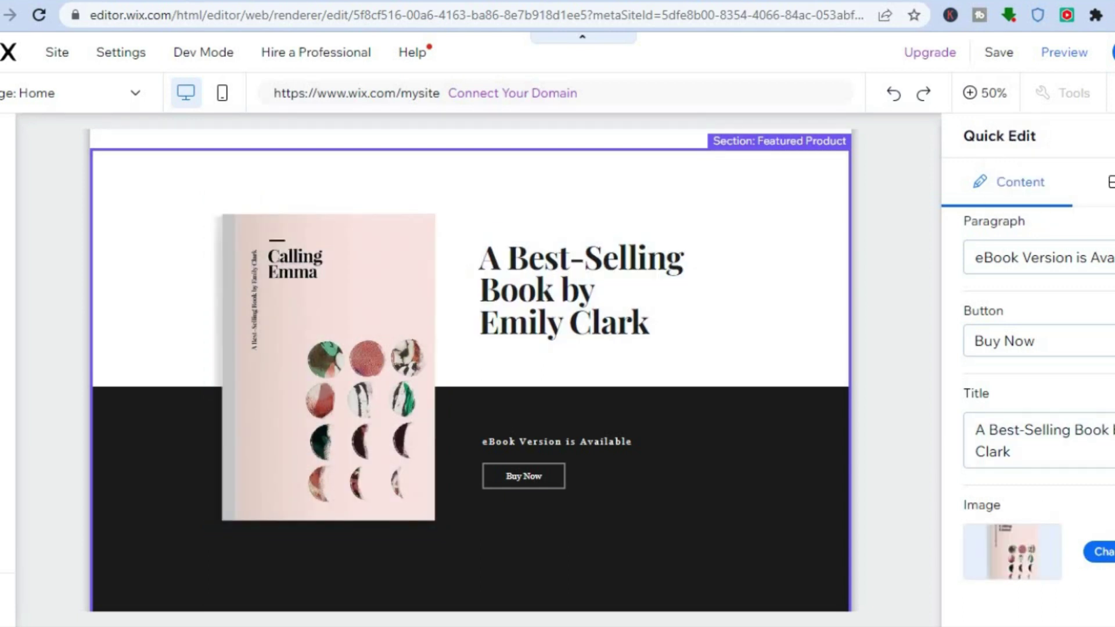
{"action": "left_click", "coordinate": [669, 198]}
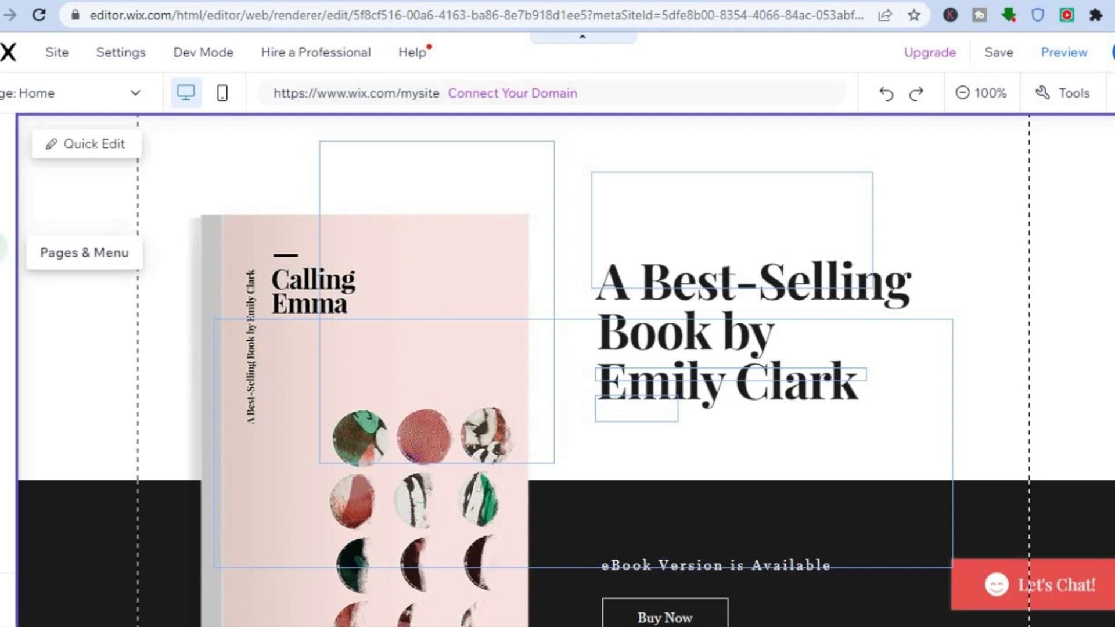
Switch the editor to the store's Product Page.
{"action": "left_click", "coordinate": [3, 249]}
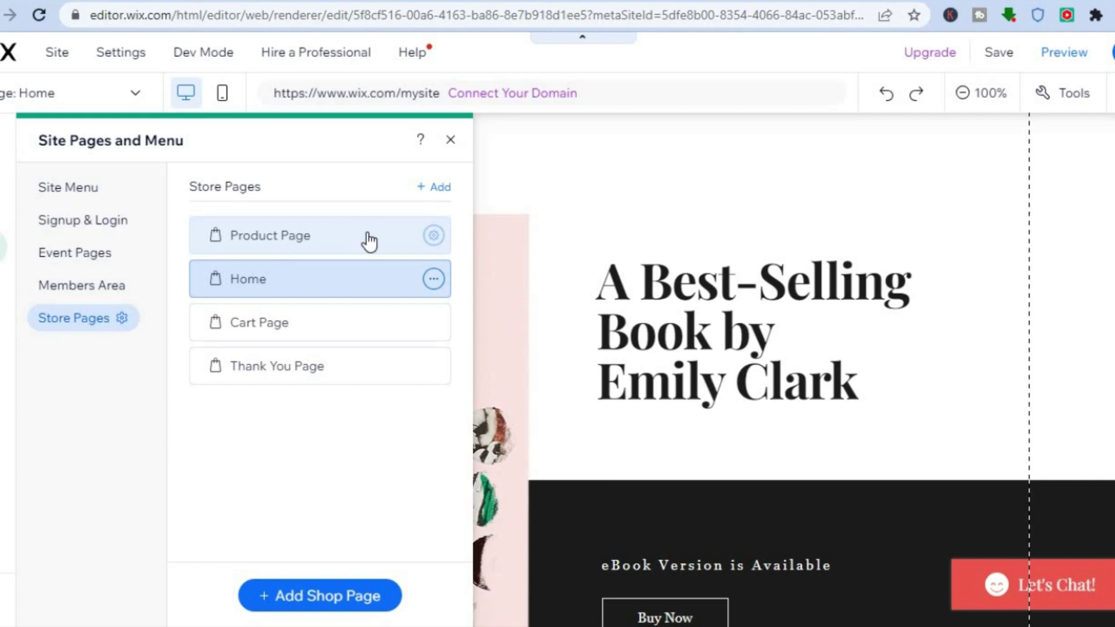
{"action": "left_click", "coordinate": [333, 241]}
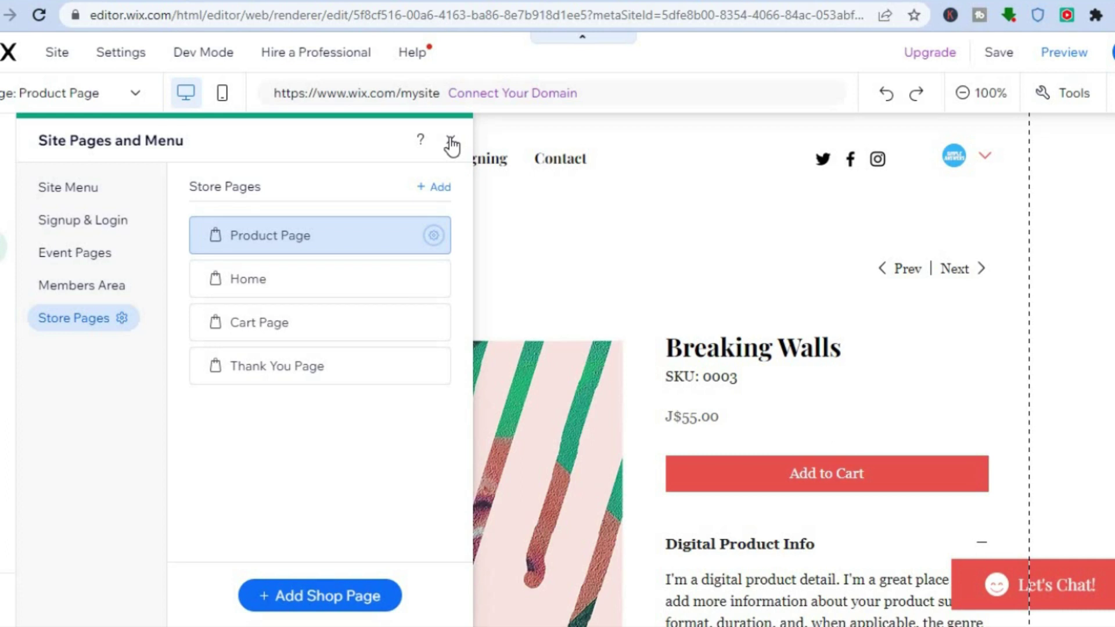
{"action": "left_click", "coordinate": [451, 140]}
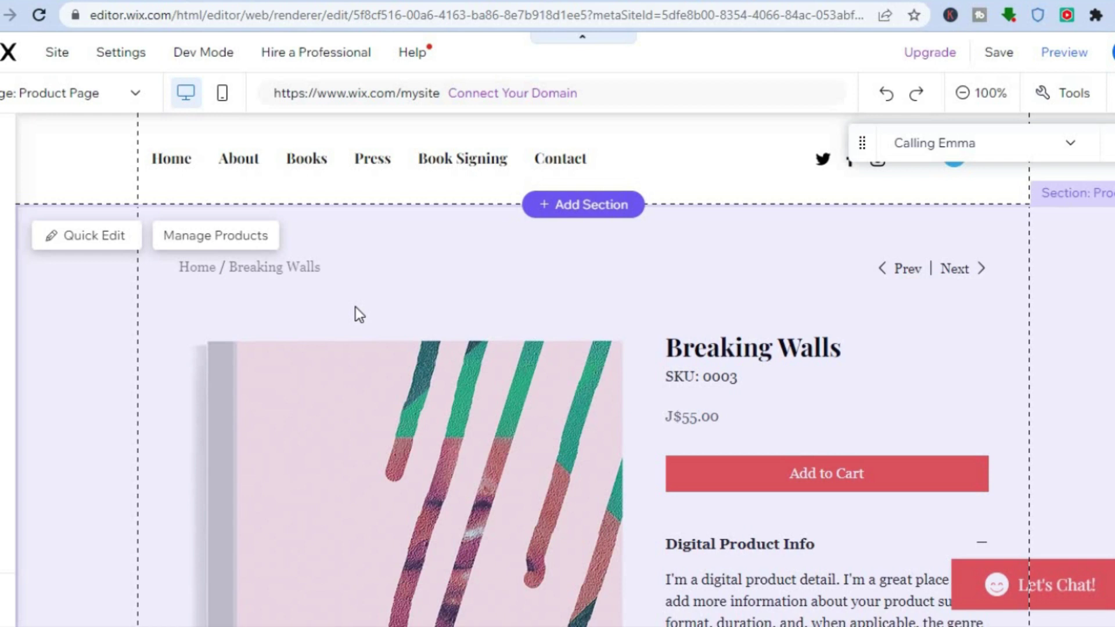
Start a new digital file product for the store and review its upload, info, pricing and inventory fields.
{"action": "left_click", "coordinate": [214, 231]}
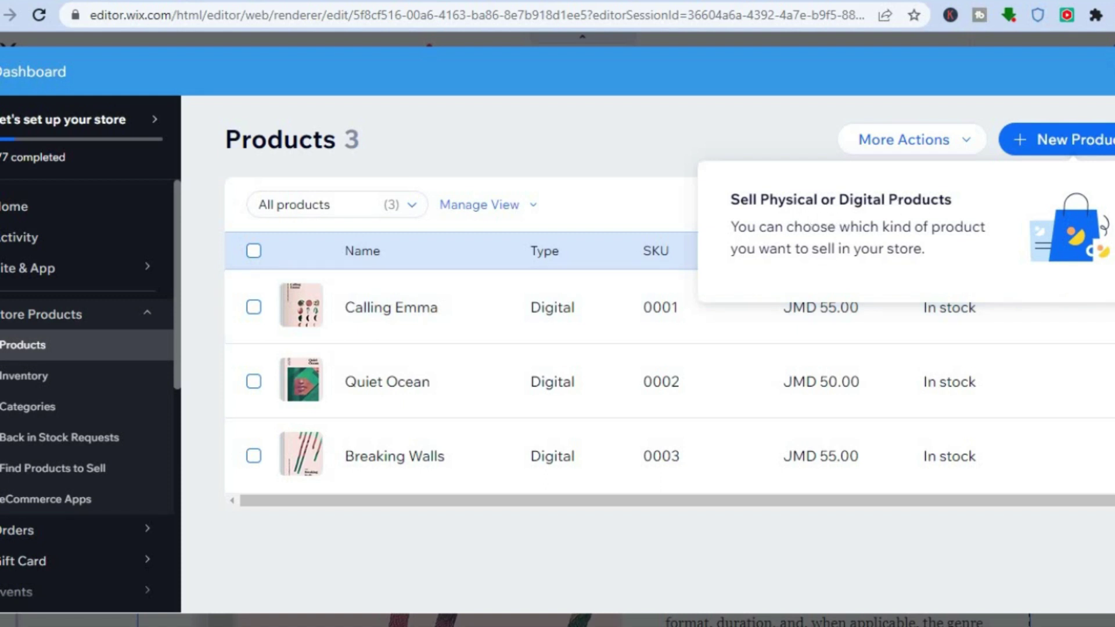
{"action": "left_click", "coordinate": [1092, 148]}
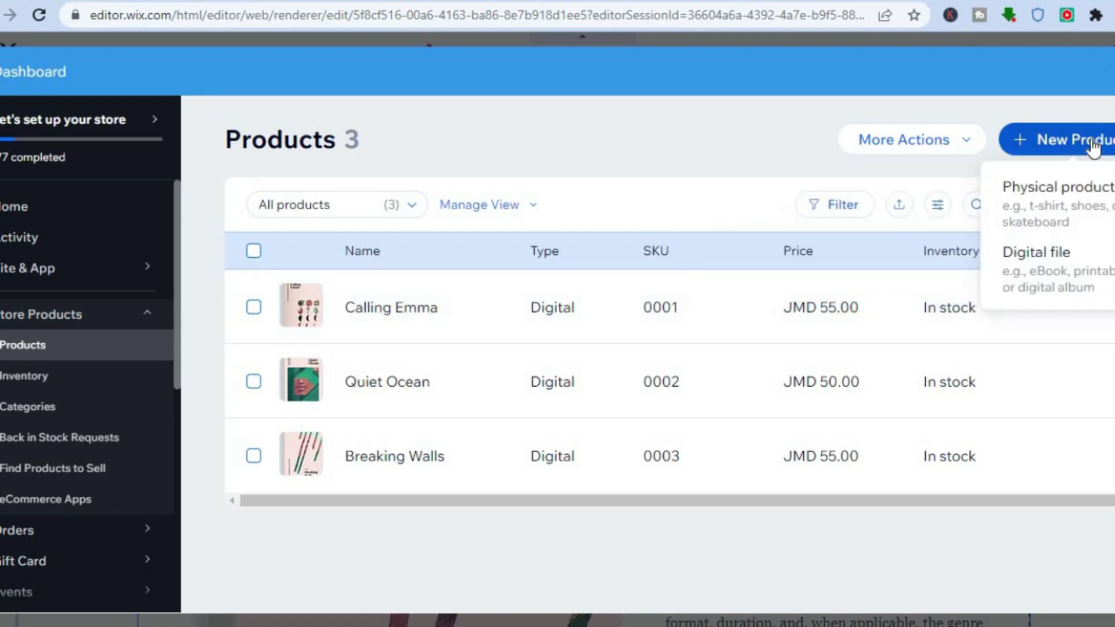
{"action": "left_click", "coordinate": [1049, 266]}
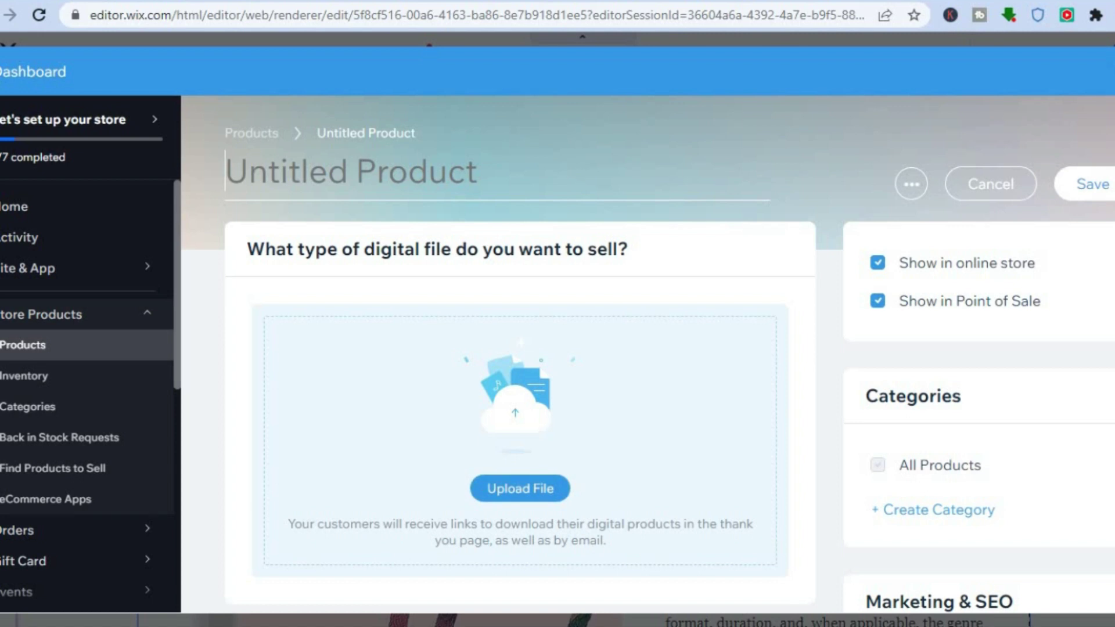
{"action": "scroll", "coordinate": [670, 385], "scroll_direction": "down", "scroll_amount": 8}
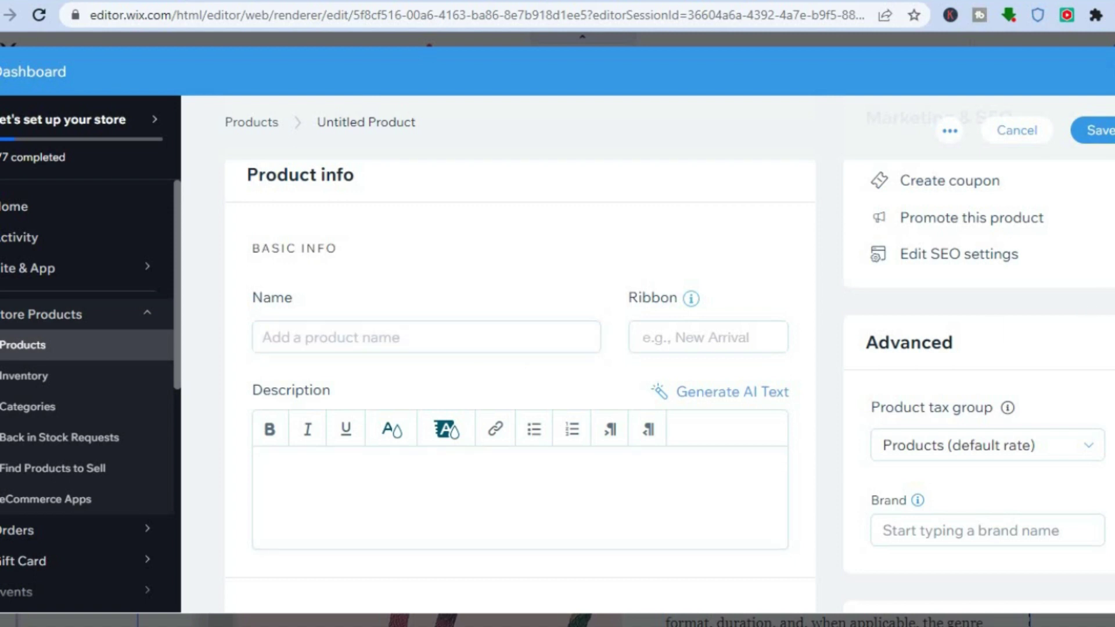
{"action": "scroll", "coordinate": [670, 385], "scroll_direction": "down", "scroll_amount": 8}
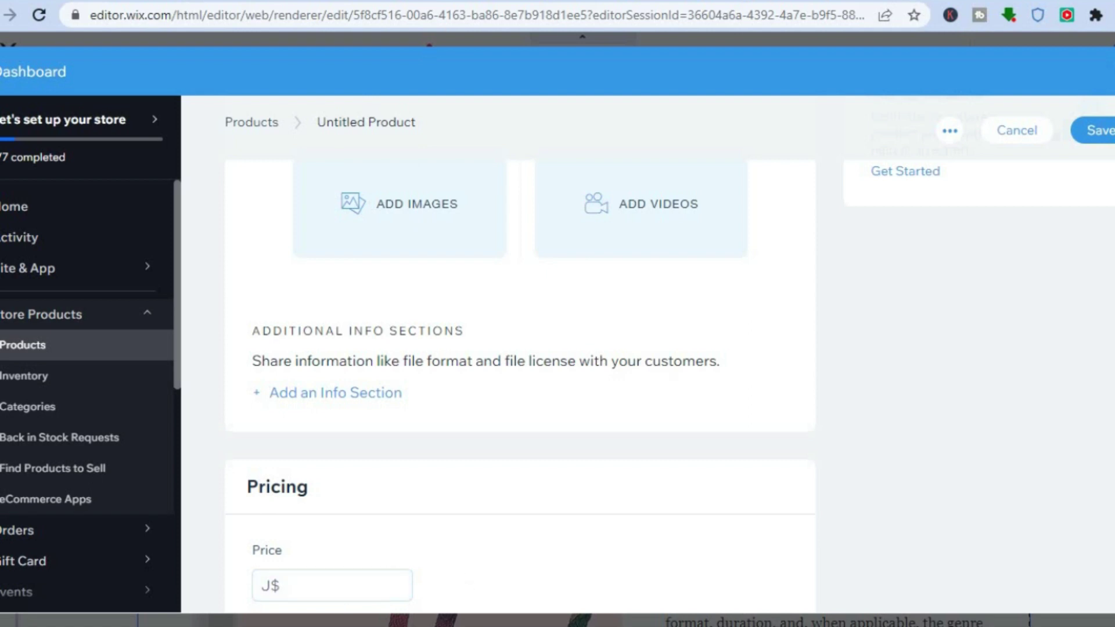
{"action": "scroll", "coordinate": [520, 384], "scroll_direction": "down", "scroll_amount": 8}
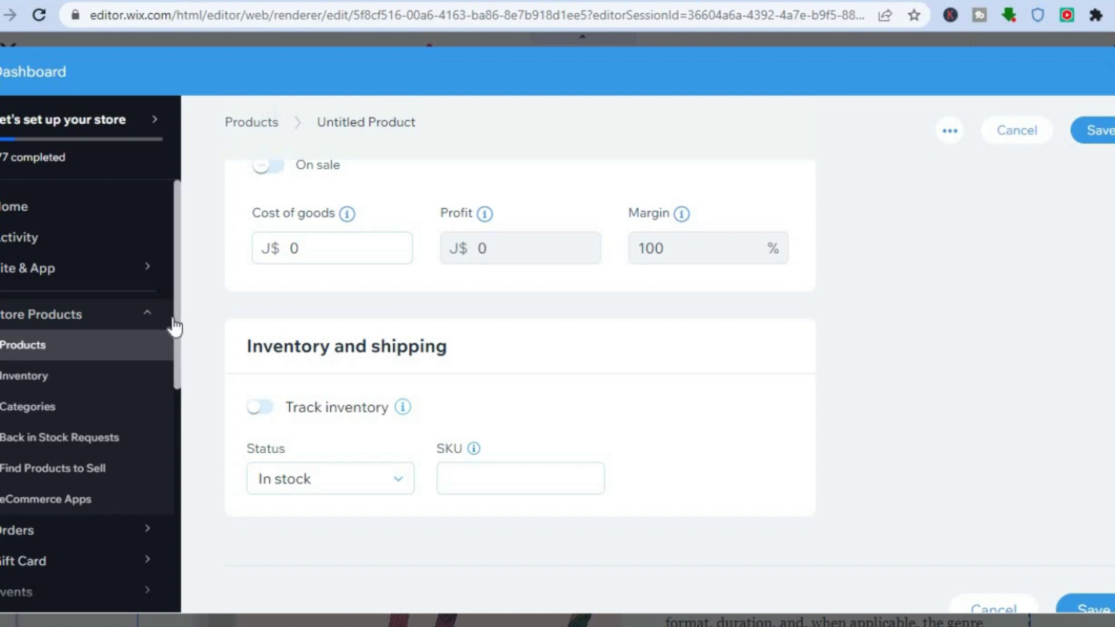
Open Payments under Billing & Payments in the site dashboard and go to the payment methods management page.
{"action": "left_click_drag", "start_coordinate": [169, 343], "coordinate": [177, 306]}
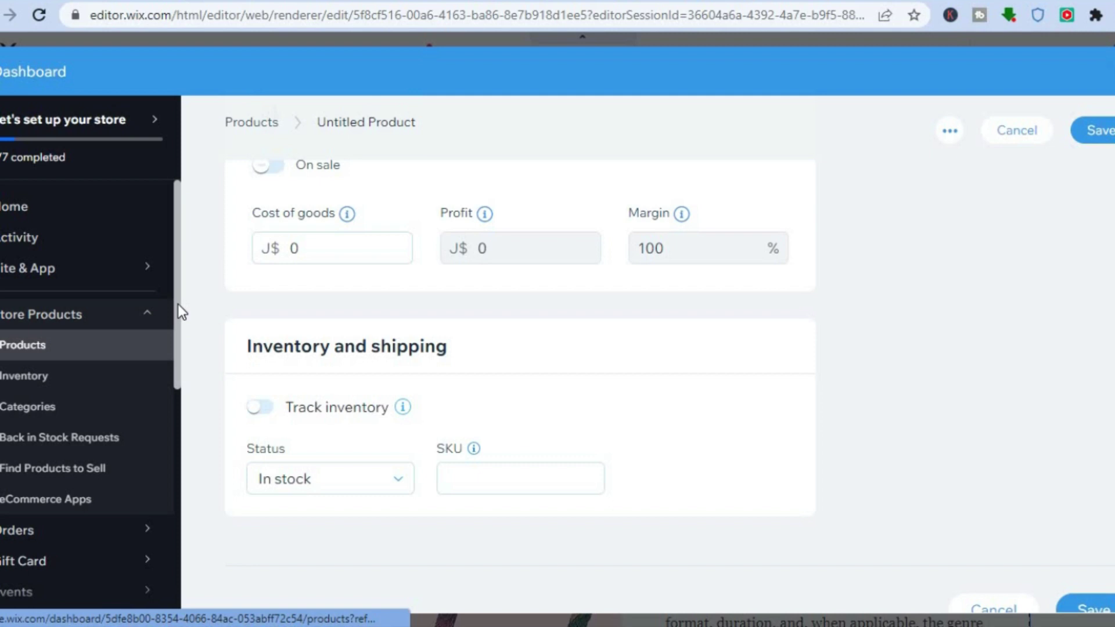
{"action": "scroll", "coordinate": [175, 348], "scroll_direction": "down", "scroll_amount": 4}
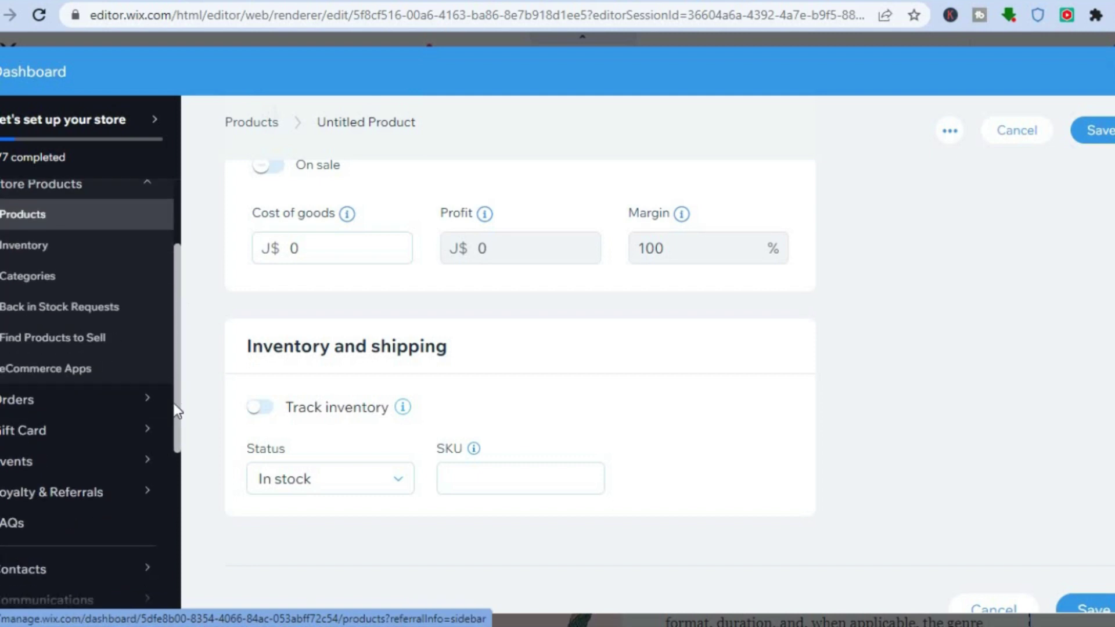
{"action": "scroll", "coordinate": [176, 381], "scroll_direction": "down", "scroll_amount": 1}
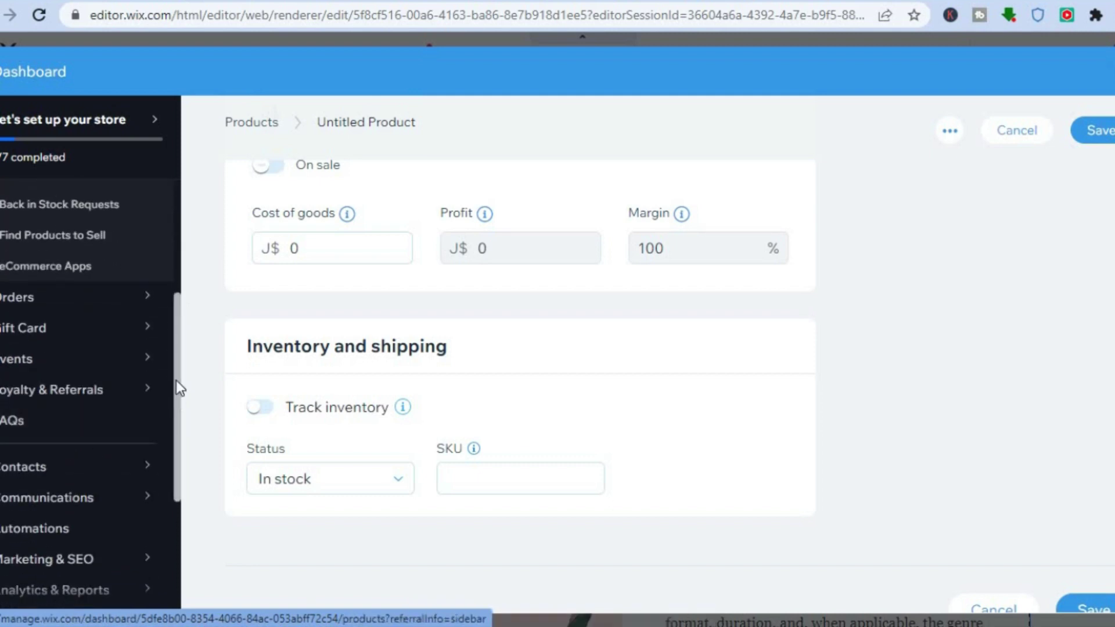
{"action": "scroll", "coordinate": [171, 459], "scroll_direction": "down", "scroll_amount": 3}
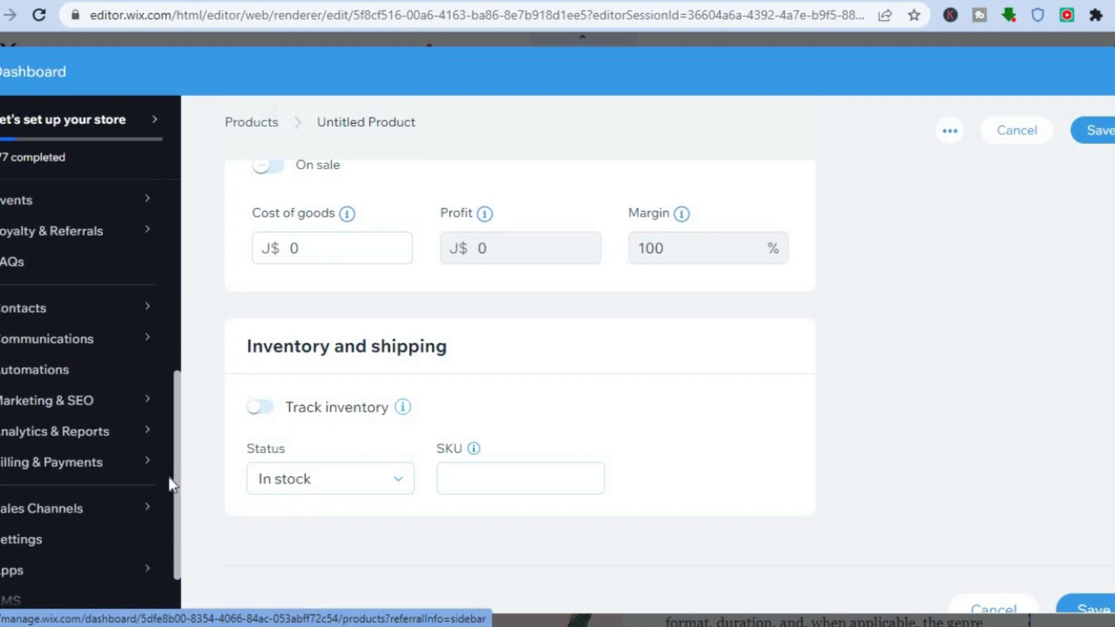
{"action": "scroll", "coordinate": [172, 485], "scroll_direction": "down", "scroll_amount": 1}
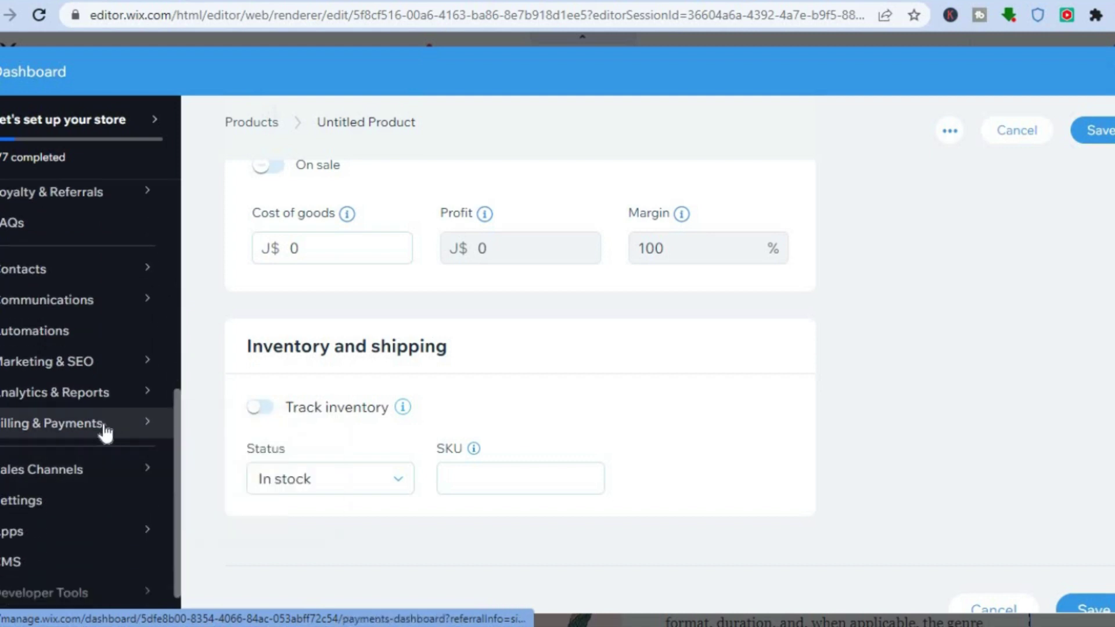
{"action": "mouse_move", "coordinate": [105, 428]}
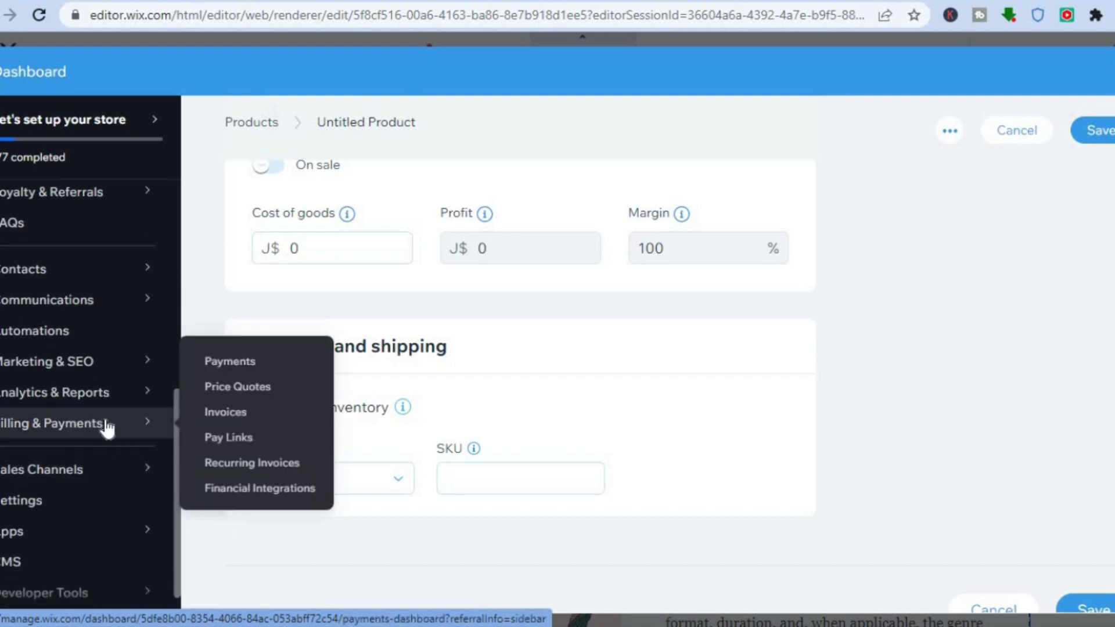
{"action": "left_click", "coordinate": [255, 361]}
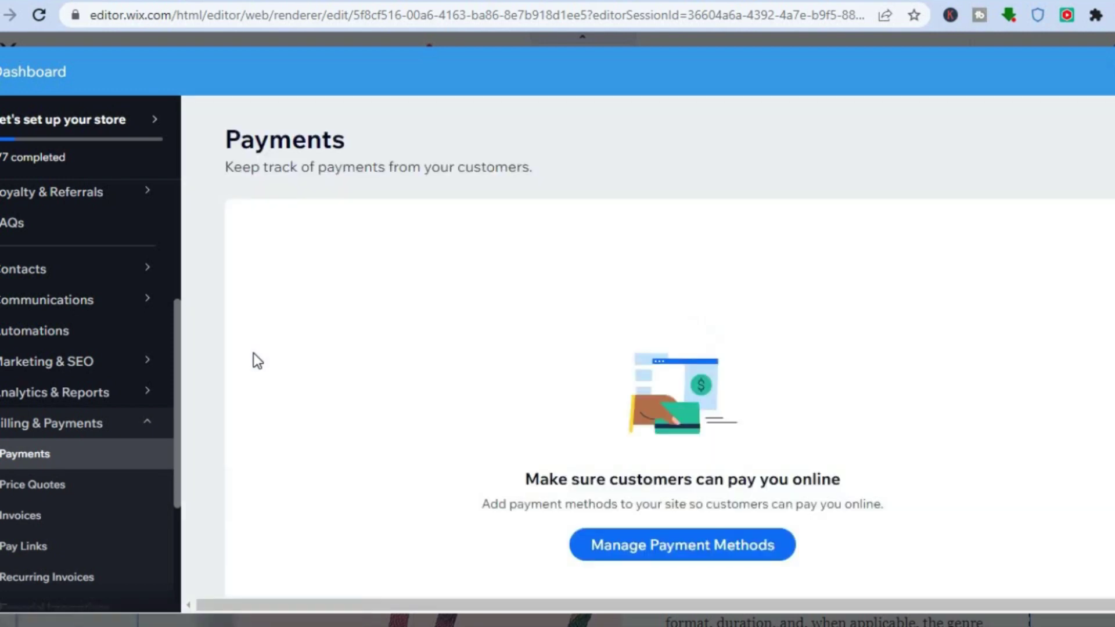
{"action": "left_click", "coordinate": [676, 552]}
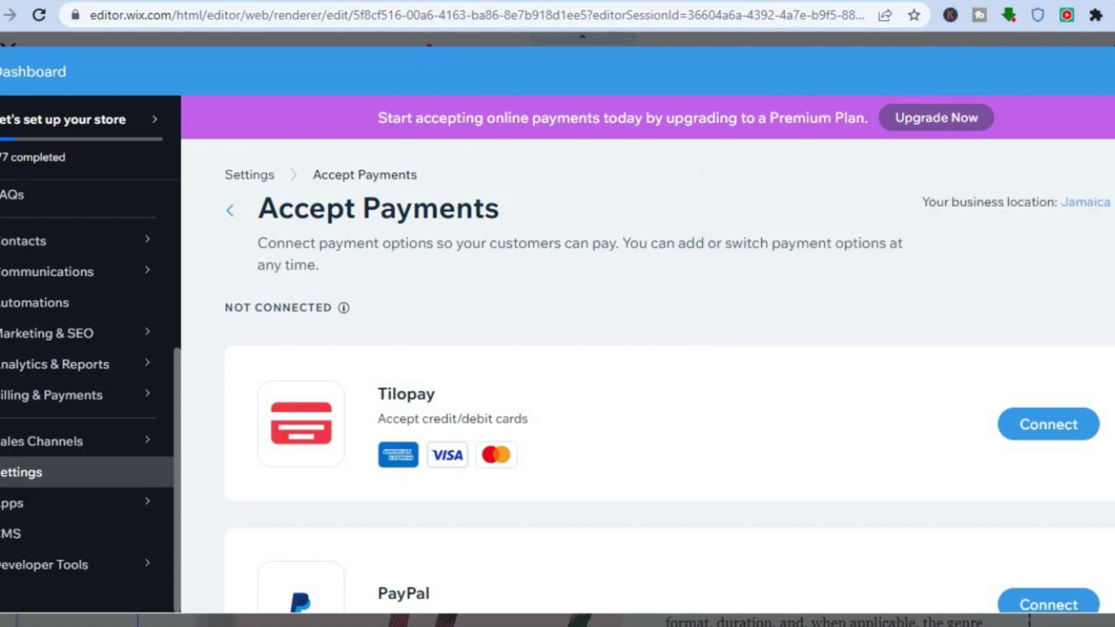
Review the available payment options, open the PayPal connection page to examine its instructions and account form, and return to the editor.
{"action": "scroll", "coordinate": [668, 384], "scroll_direction": "down", "scroll_amount": 3}
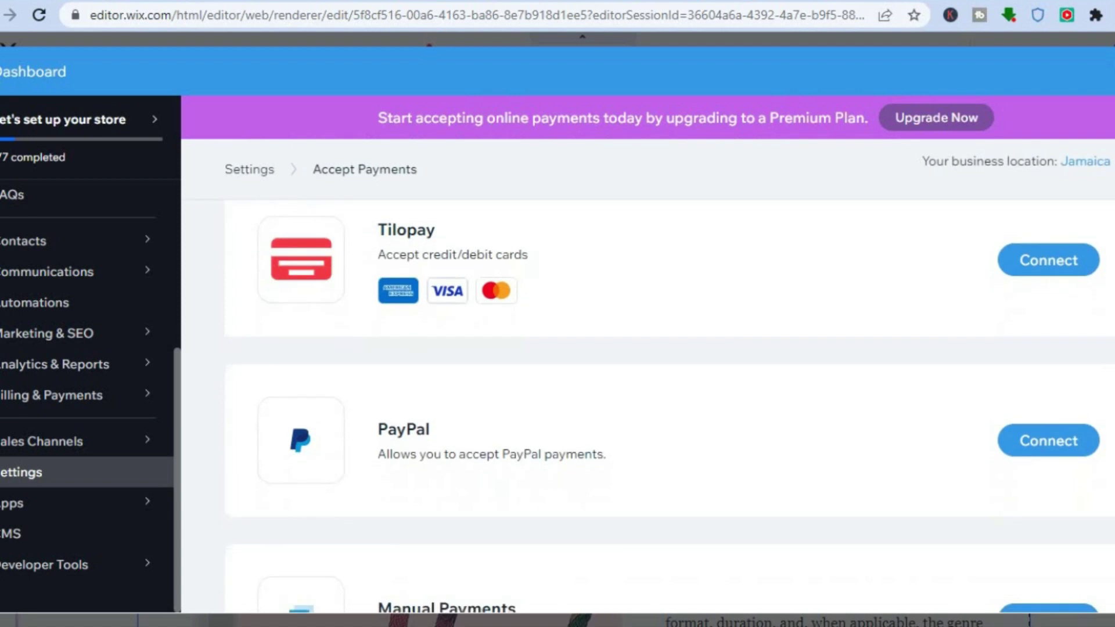
{"action": "scroll", "coordinate": [668, 406], "scroll_direction": "down", "scroll_amount": 2}
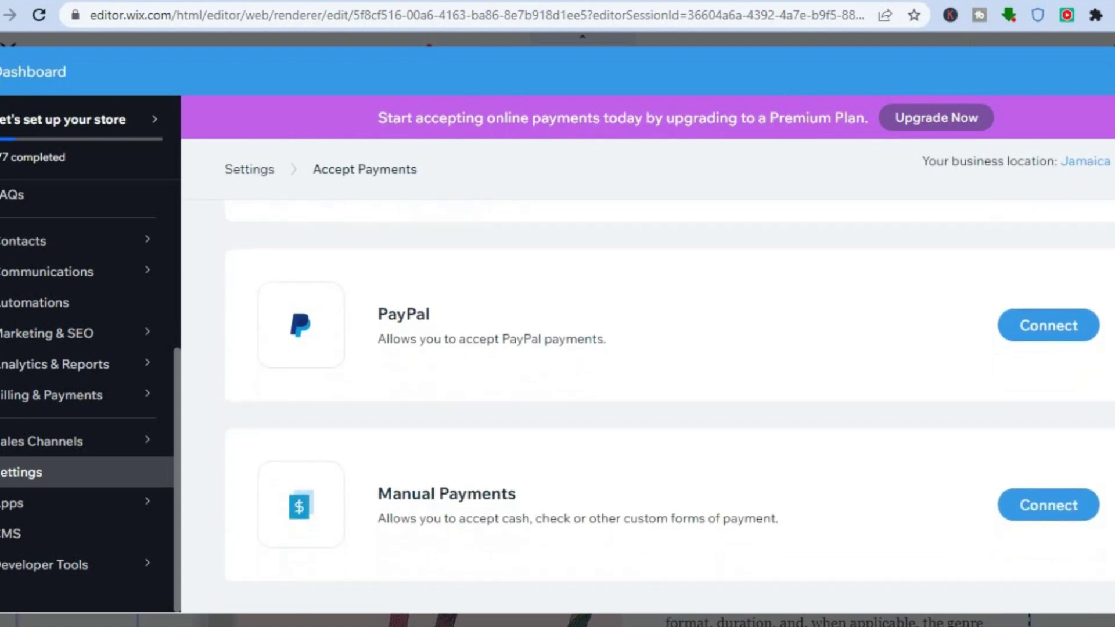
{"action": "left_click", "coordinate": [1021, 338]}
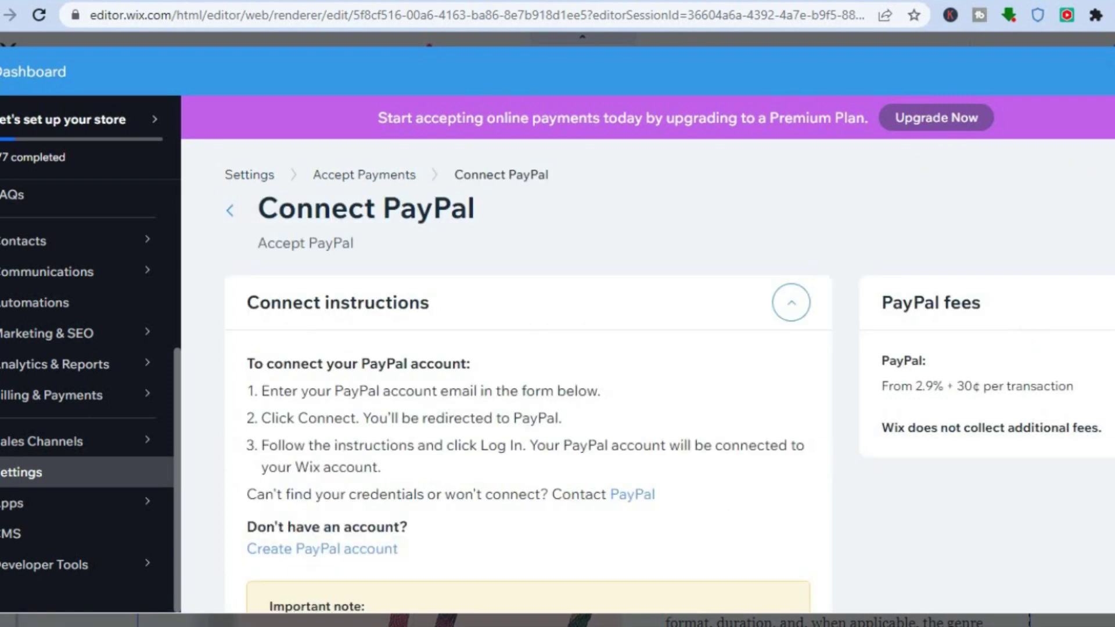
{"action": "scroll", "coordinate": [528, 407], "scroll_direction": "down", "scroll_amount": 5}
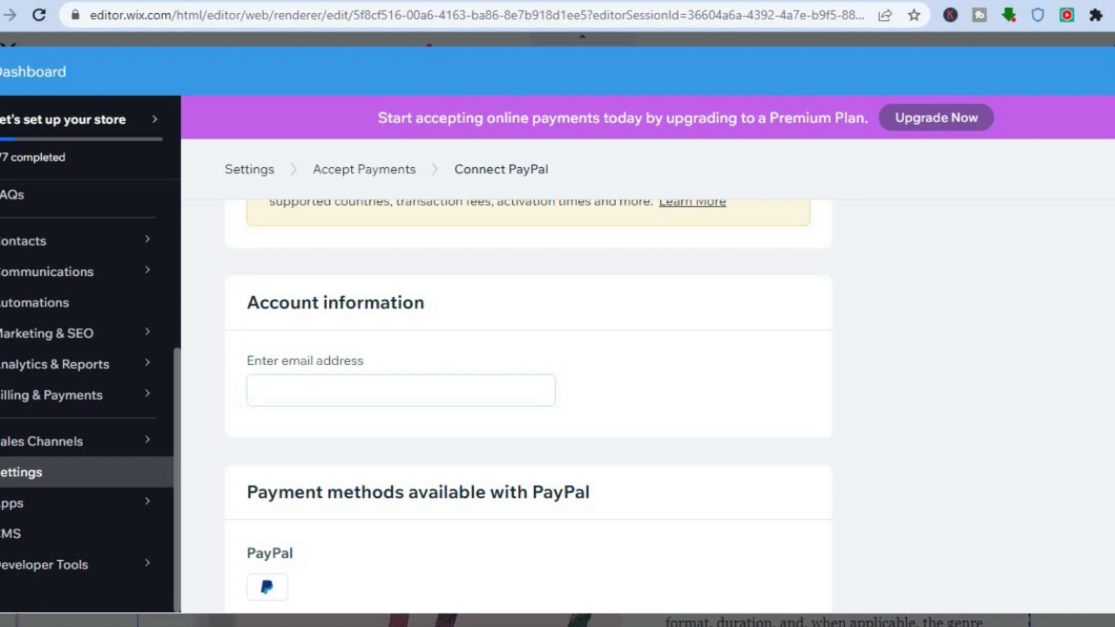
{"action": "scroll", "coordinate": [495, 356], "scroll_direction": "up", "scroll_amount": 4}
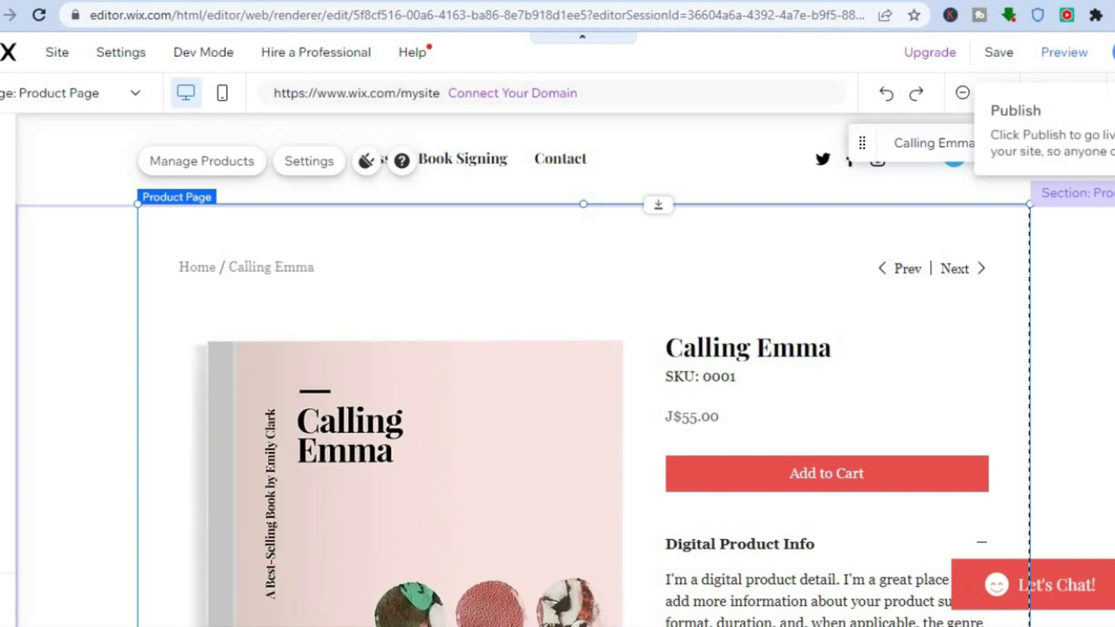
Preview the site's Calling Emma product page and copy the page's web address.
{"action": "left_click", "coordinate": [1056, 53]}
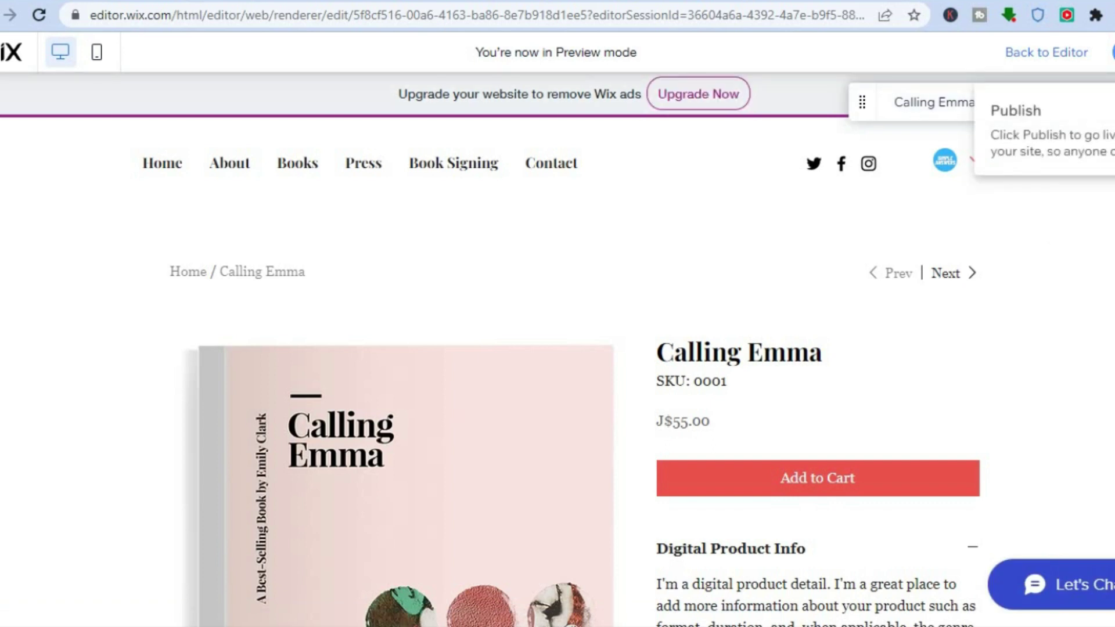
{"action": "left_click", "coordinate": [562, 15]}
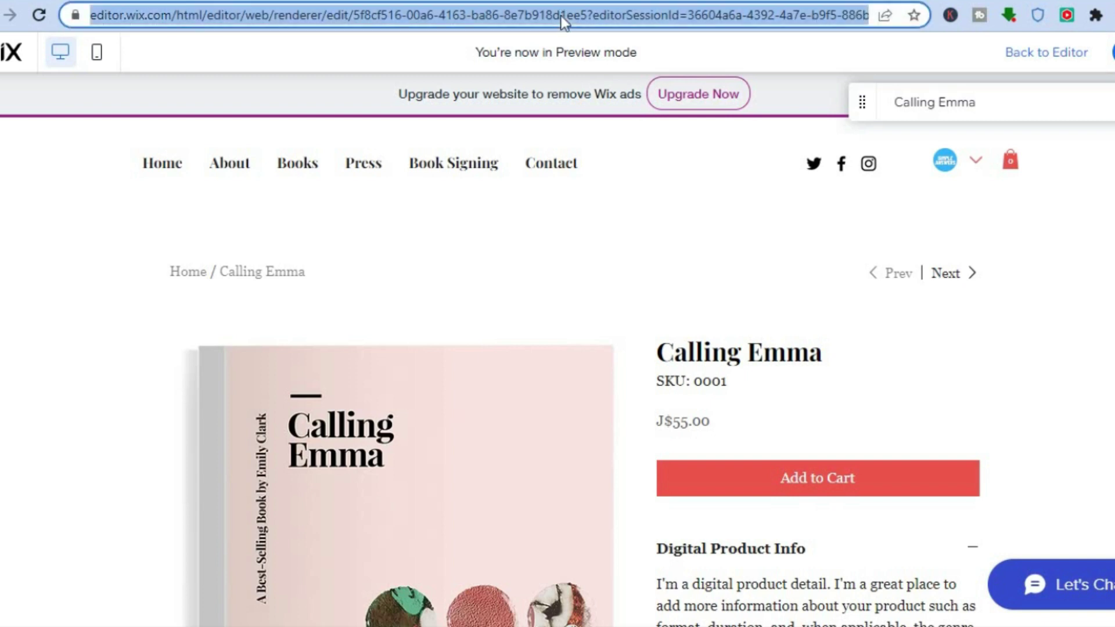
{"action": "right_click", "coordinate": [530, 17]}
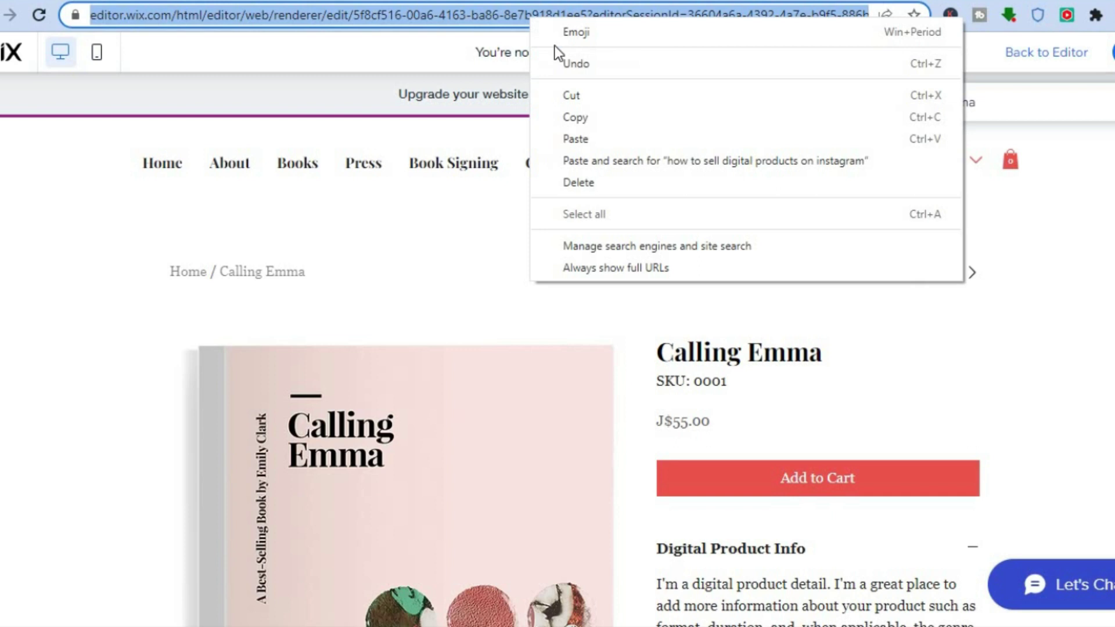
{"action": "left_click", "coordinate": [568, 116]}
Go to Bitly, sign up for the Free plan with a Google account, and dismiss the QR Code Trends Report pop-up.
{"action": "type", "text": "bitly"}
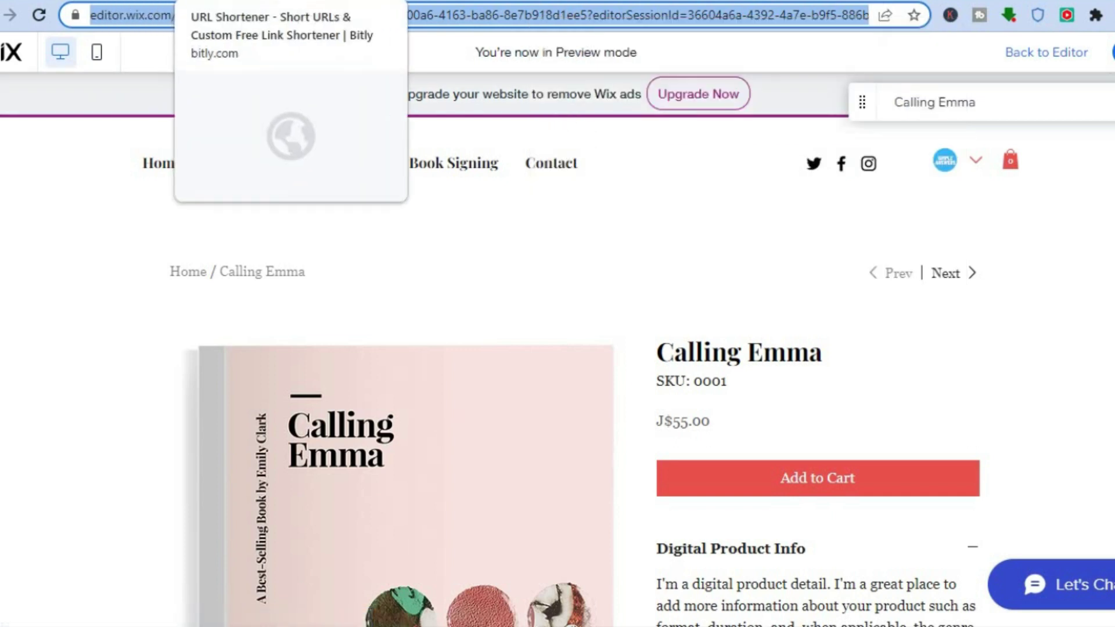
{"action": "key", "text": "Return"}
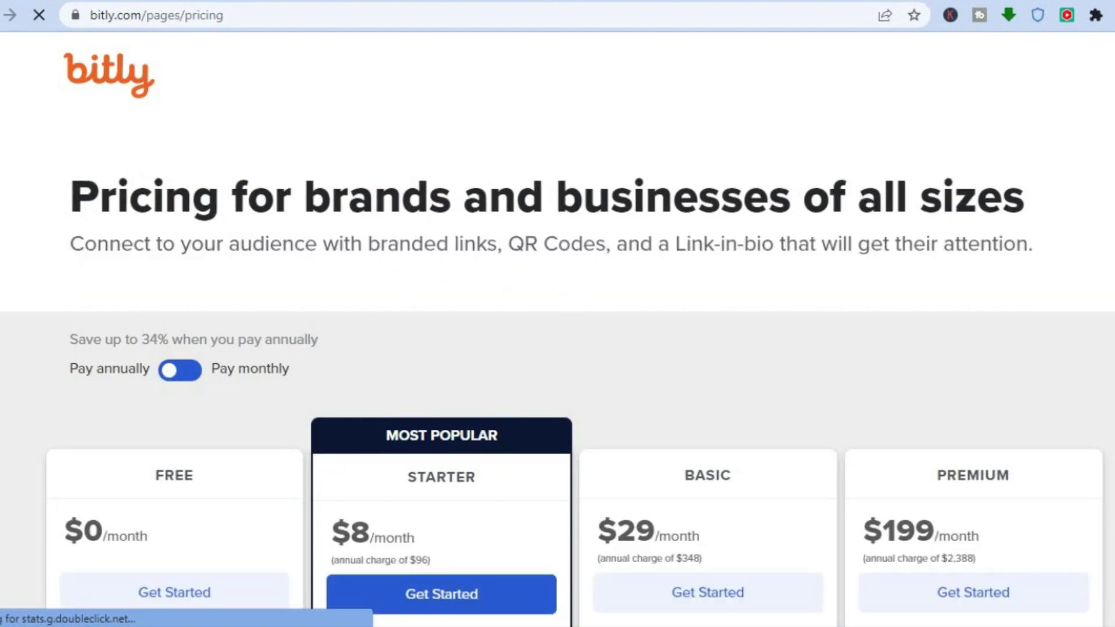
{"action": "scroll", "coordinate": [388, 250], "scroll_direction": "down", "scroll_amount": 9}
{"action": "scroll", "coordinate": [388, 249], "scroll_direction": "up", "scroll_amount": 5}
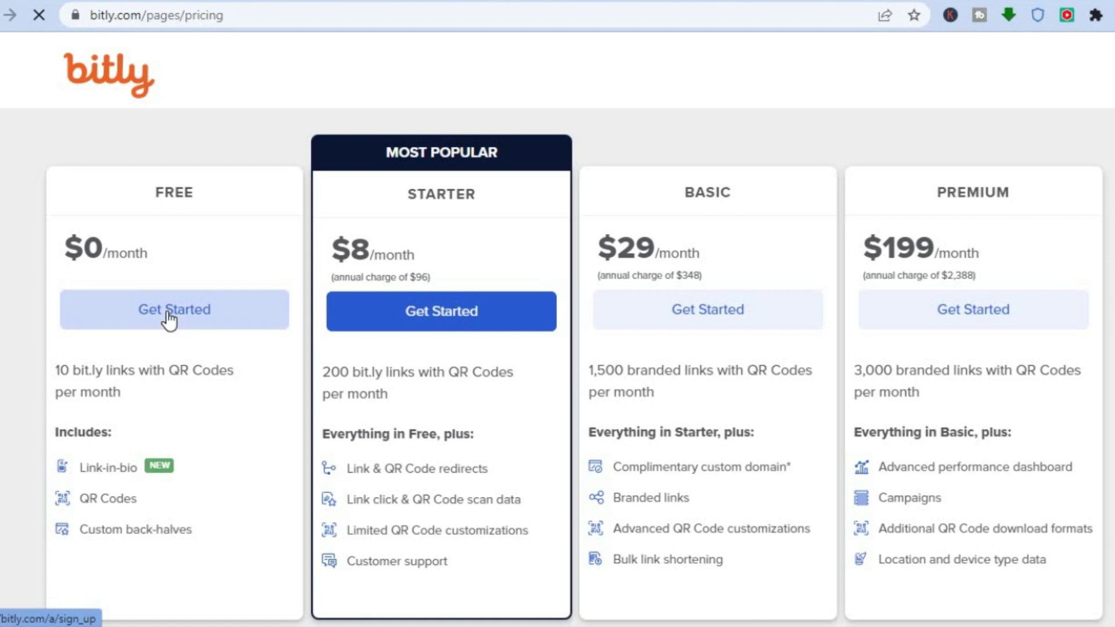
{"action": "left_click", "coordinate": [168, 318]}
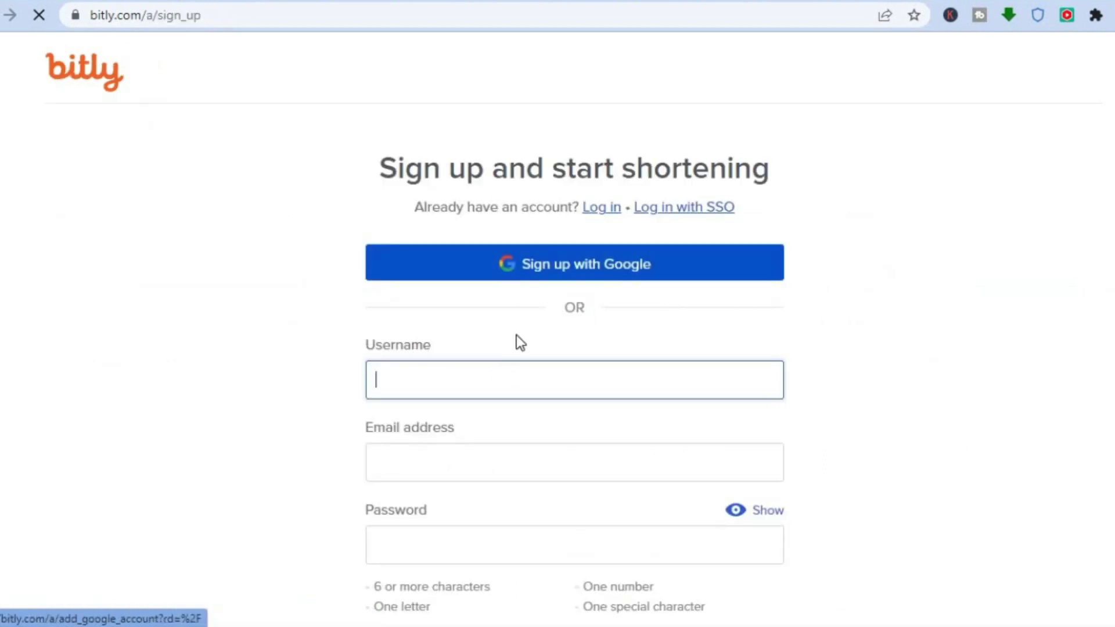
{"action": "left_click", "coordinate": [535, 269]}
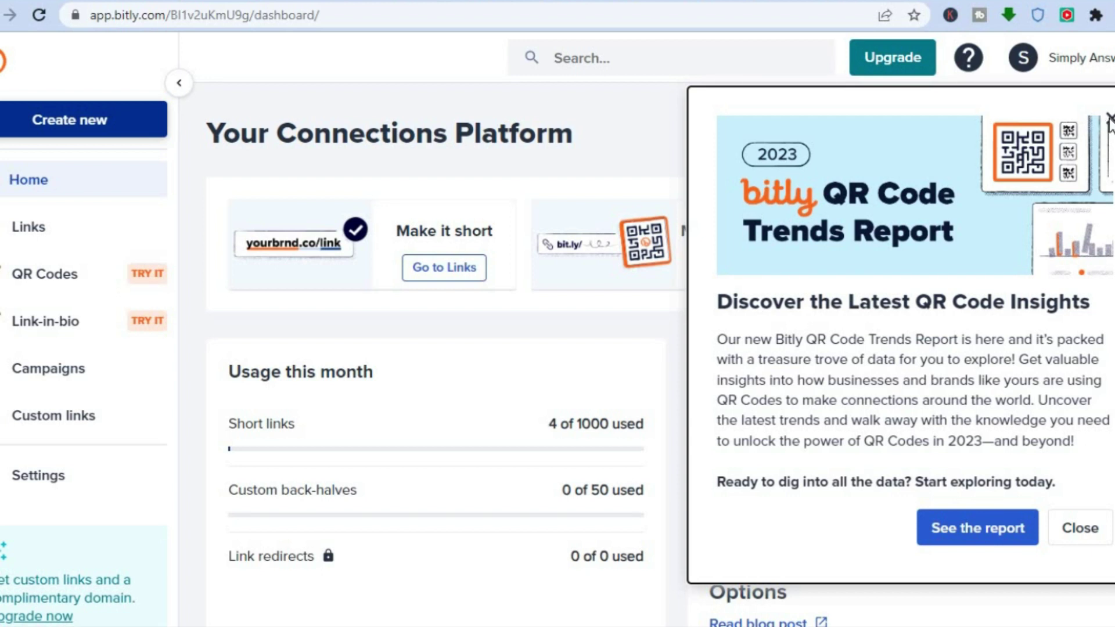
{"action": "left_click", "coordinate": [1069, 531]}
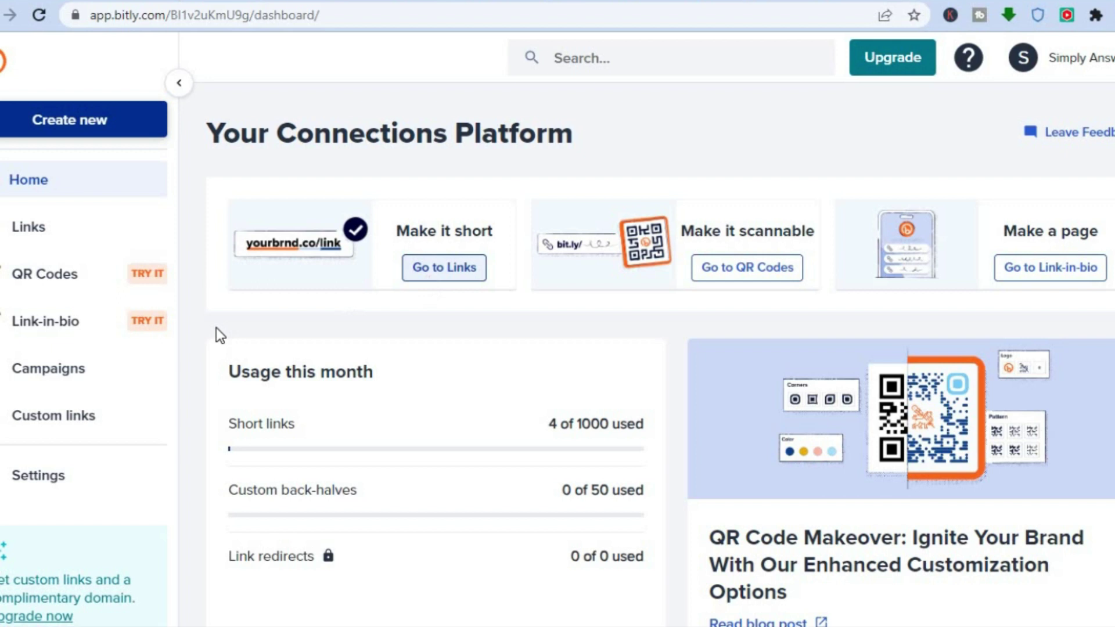
Start a new short link from the Links page, using the copied Wix page address as its destination.
{"action": "left_click", "coordinate": [41, 227]}
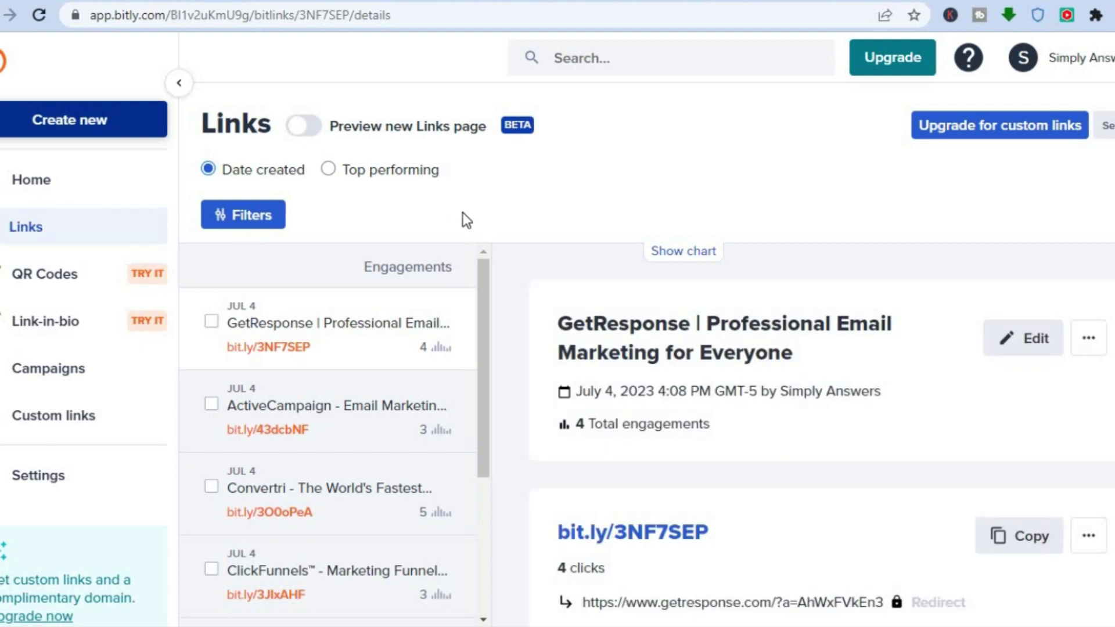
{"action": "left_click", "coordinate": [80, 122]}
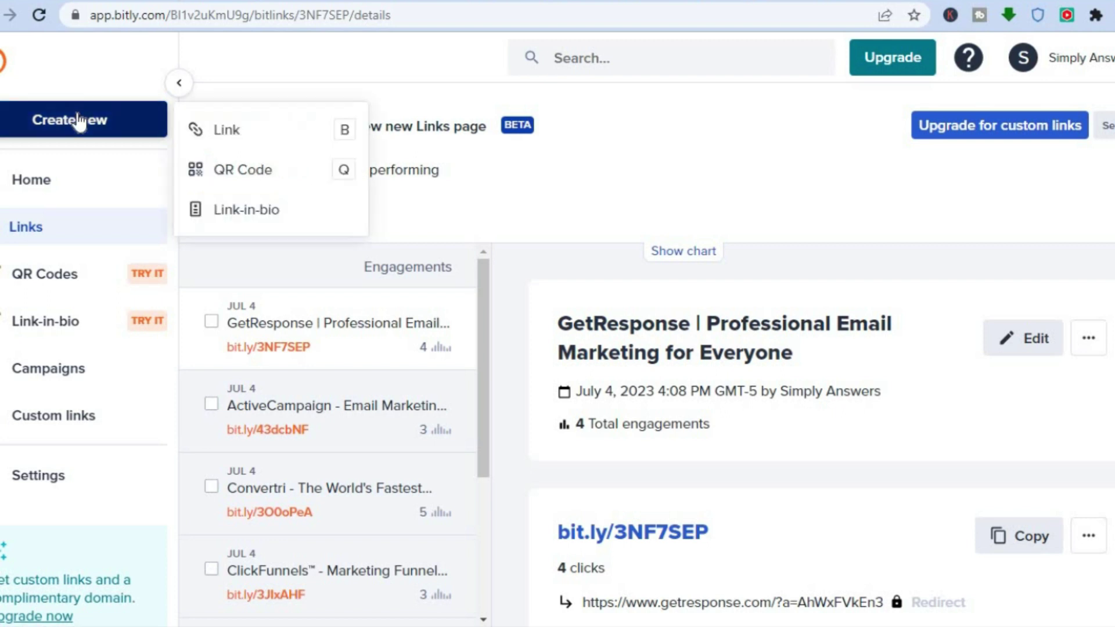
{"action": "left_click", "coordinate": [205, 122]}
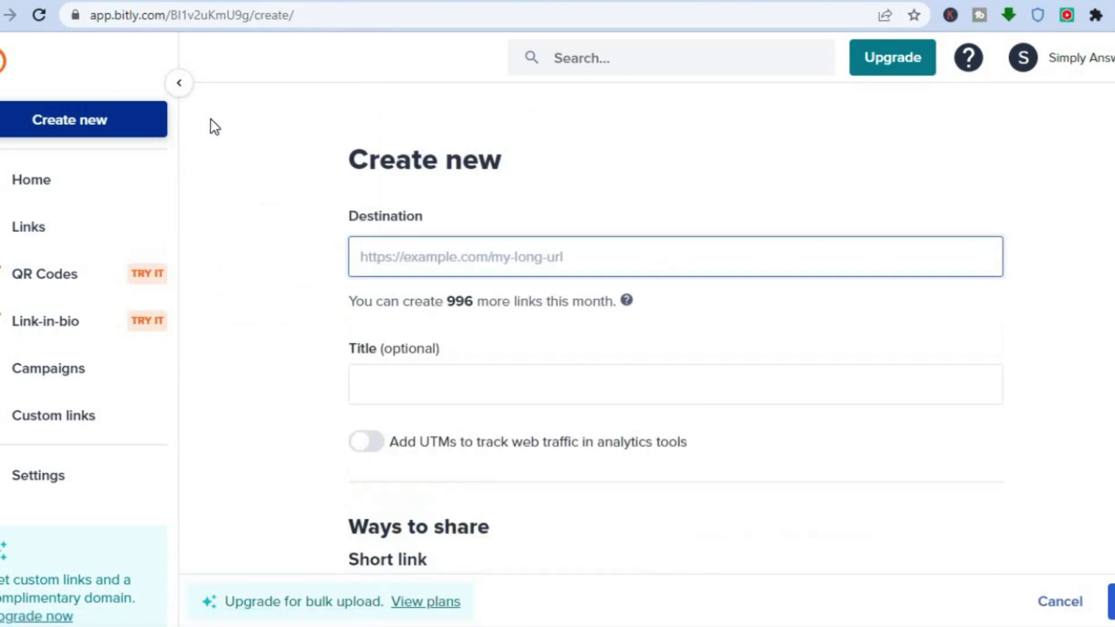
{"action": "right_click", "coordinate": [386, 260]}
{"action": "left_click", "coordinate": [469, 405]}
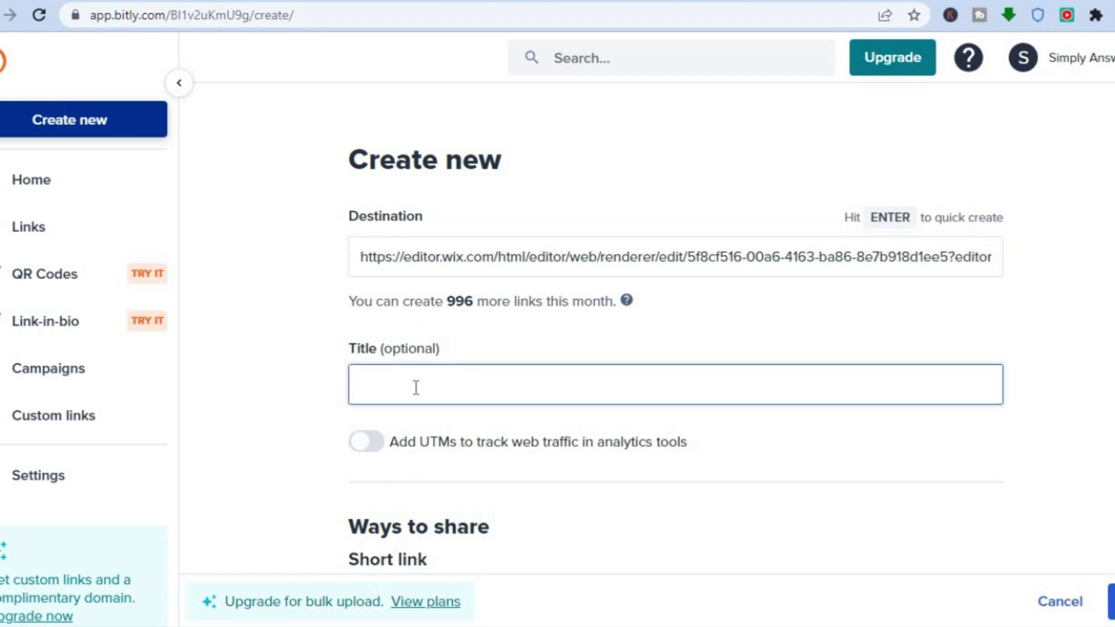
Title the link "ebook", create it, and copy the resulting short link.
{"action": "type", "text": "ebook"}
{"action": "scroll", "coordinate": [1088, 515], "scroll_direction": "down", "scroll_amount": 2}
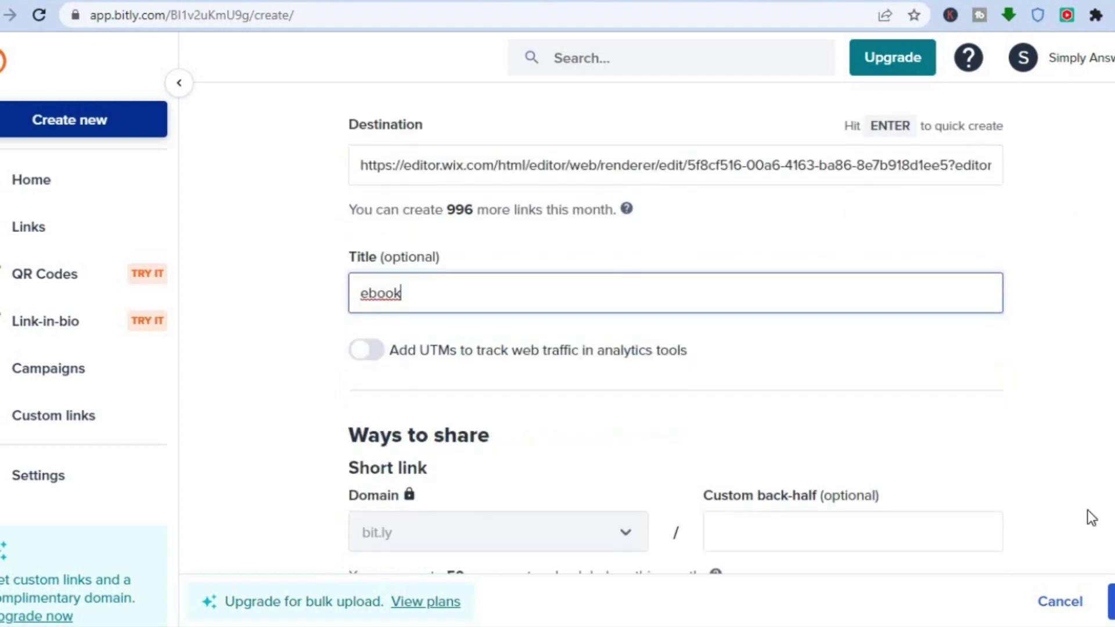
{"action": "left_click", "coordinate": [1111, 601]}
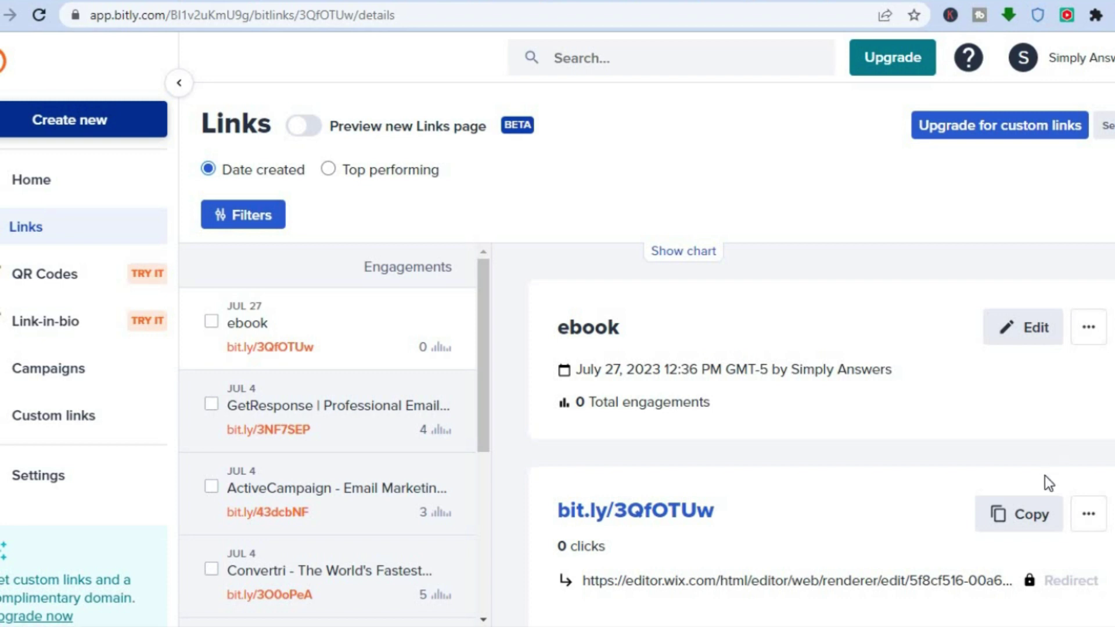
{"action": "left_click", "coordinate": [1013, 515]}
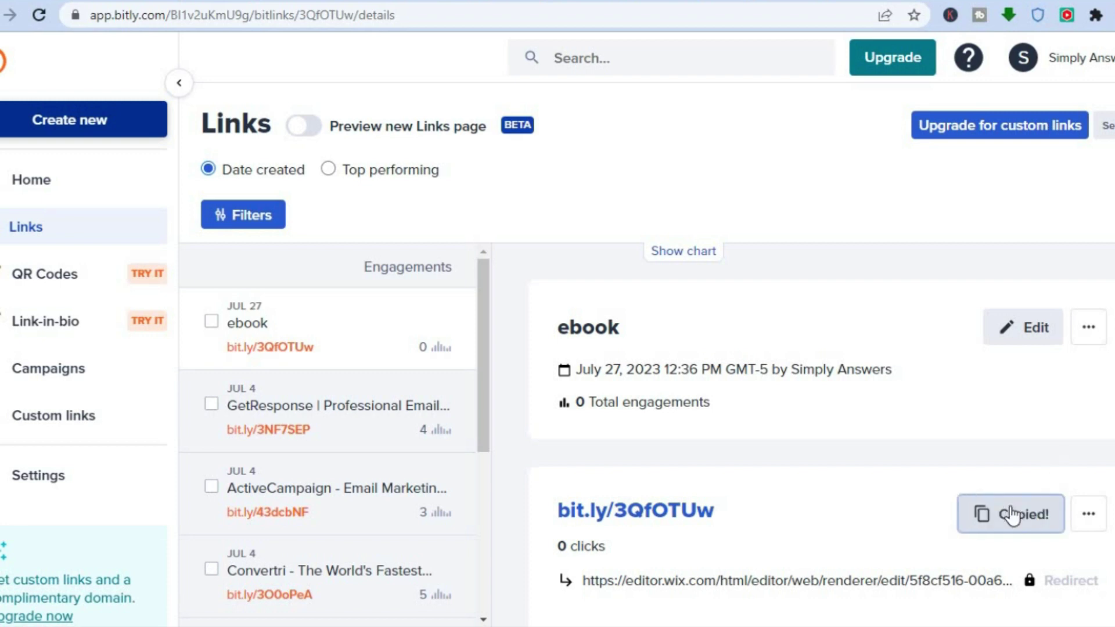
Switch to the Instagram profile and open its Professional account settings.
{"action": "left_click", "coordinate": [271, 1]}
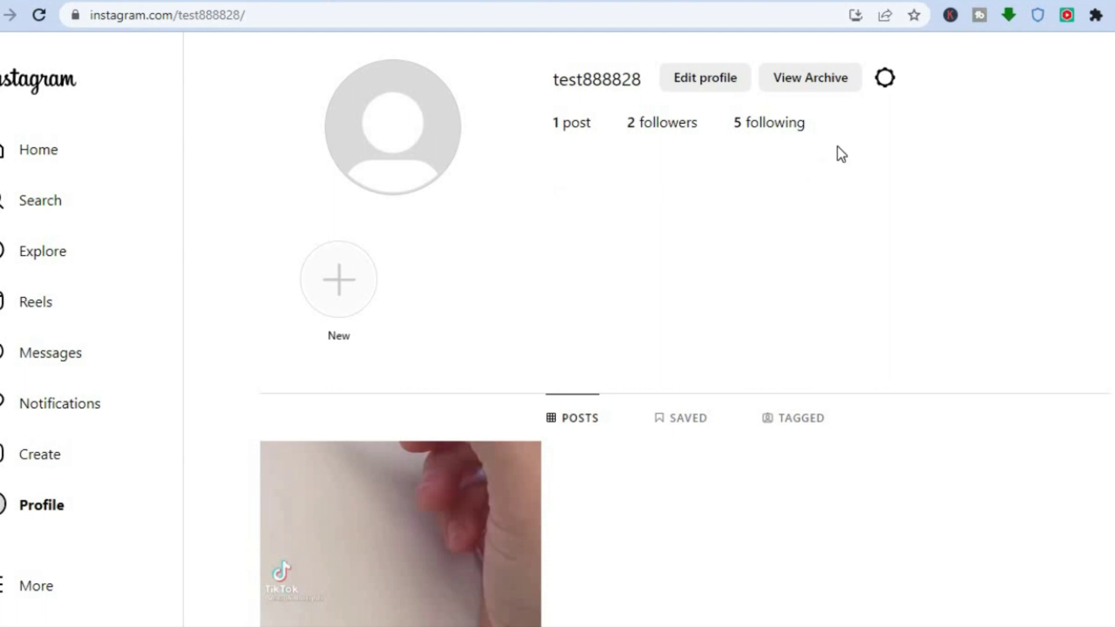
{"action": "left_click", "coordinate": [889, 84]}
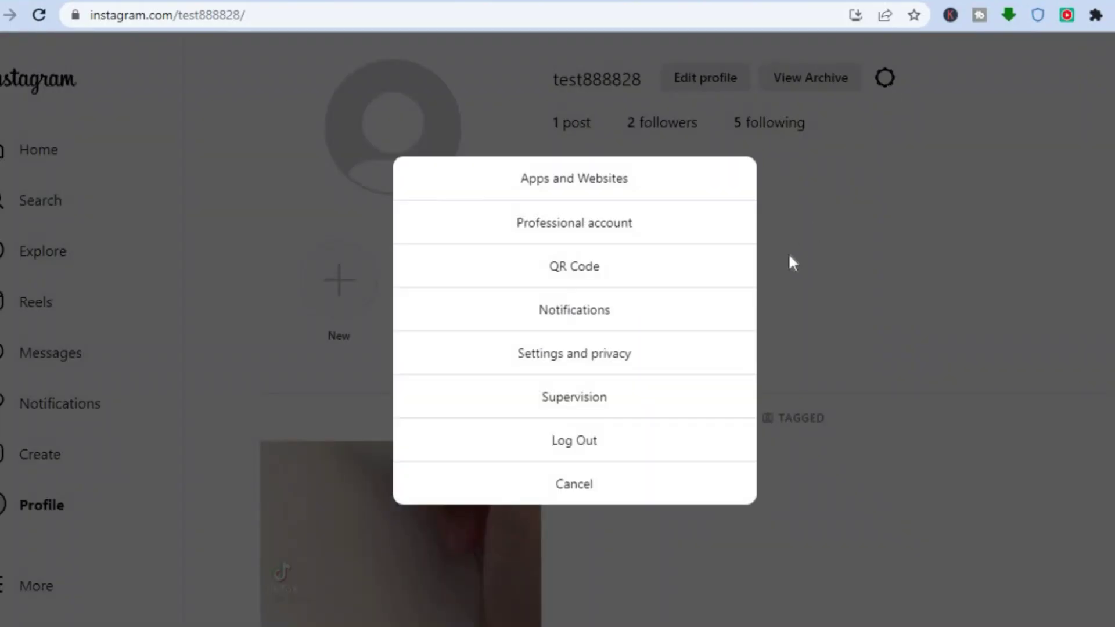
{"action": "left_click", "coordinate": [618, 352]}
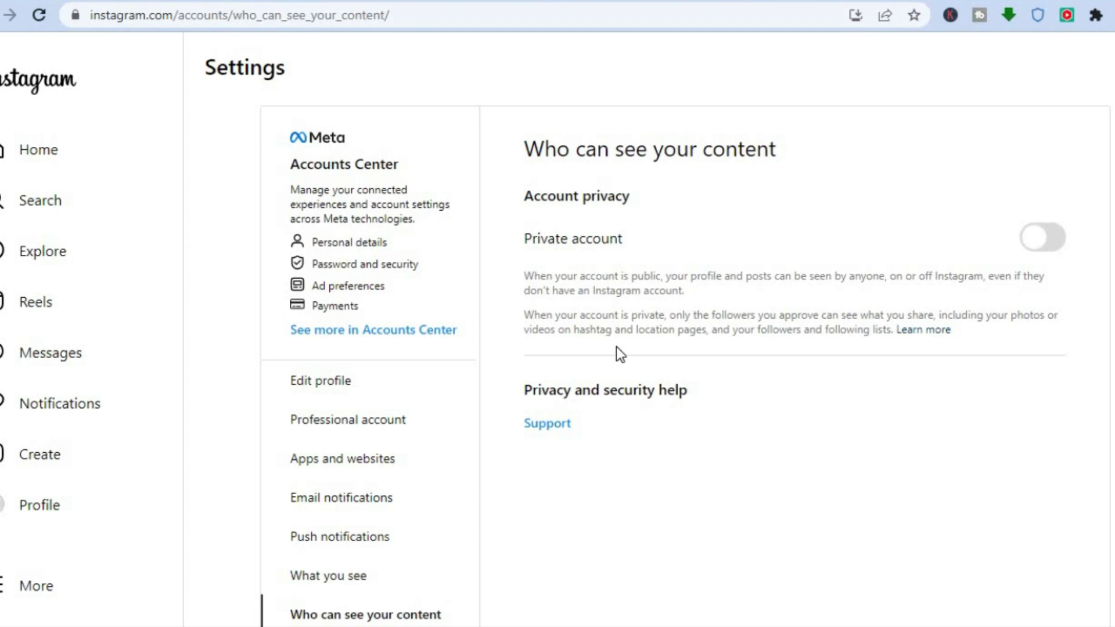
{"action": "left_click", "coordinate": [408, 430]}
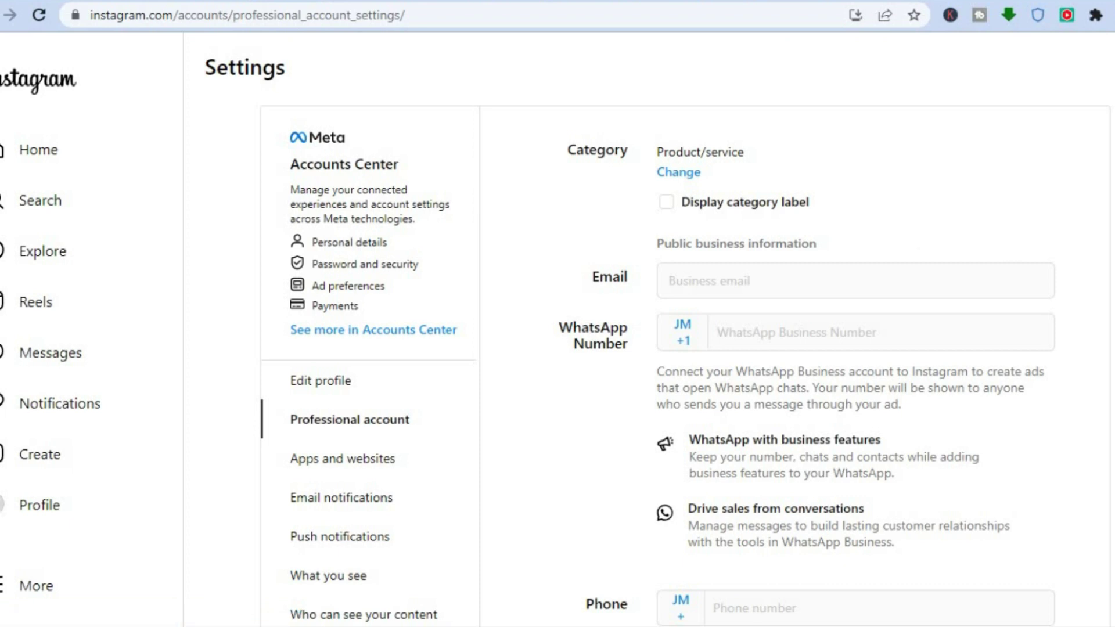
Switch the Instagram professional account to a business account and confirm the change.
{"action": "scroll", "coordinate": [685, 327], "scroll_direction": "down", "scroll_amount": 8}
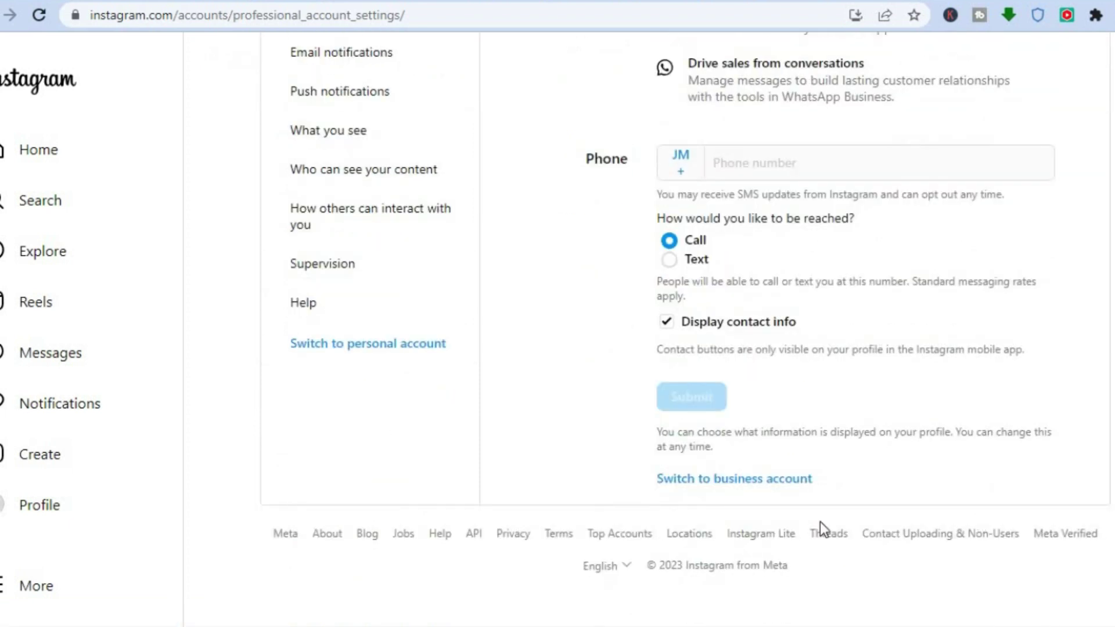
{"action": "left_click", "coordinate": [767, 477]}
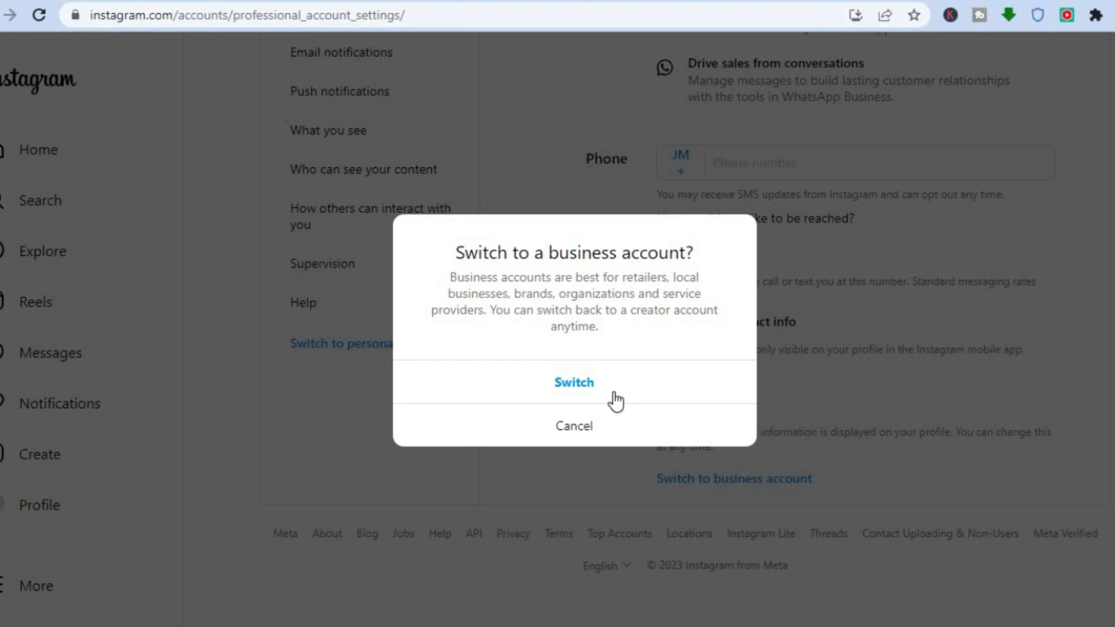
{"action": "left_click", "coordinate": [616, 400]}
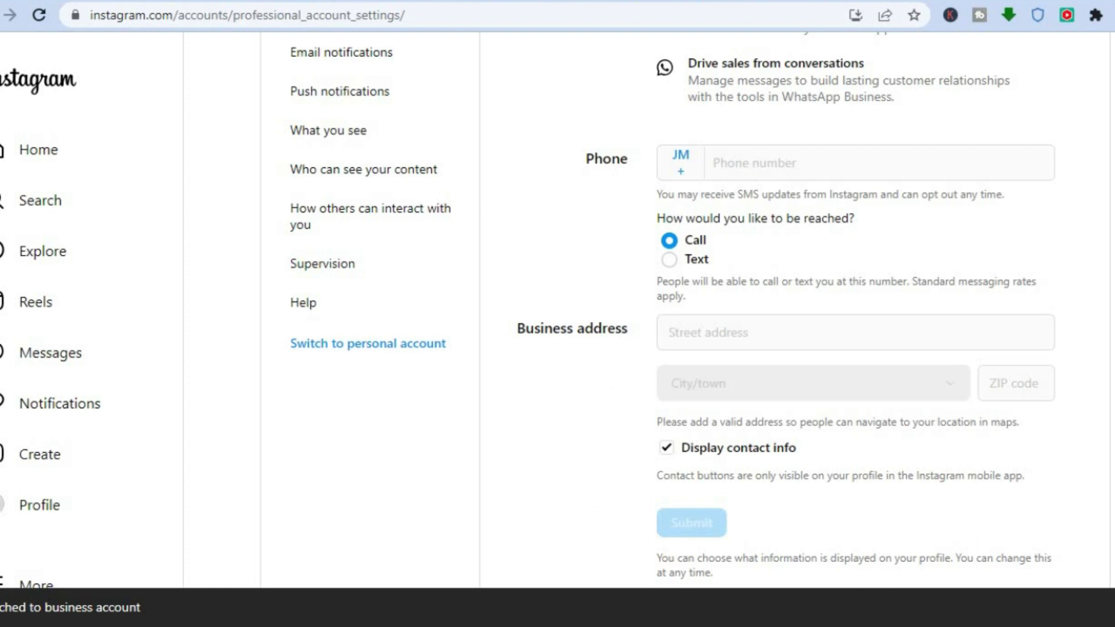
Review the category, business email, WhatsApp and phone fields in the professional account settings.
{"action": "scroll", "coordinate": [685, 330], "scroll_direction": "up", "scroll_amount": 7}
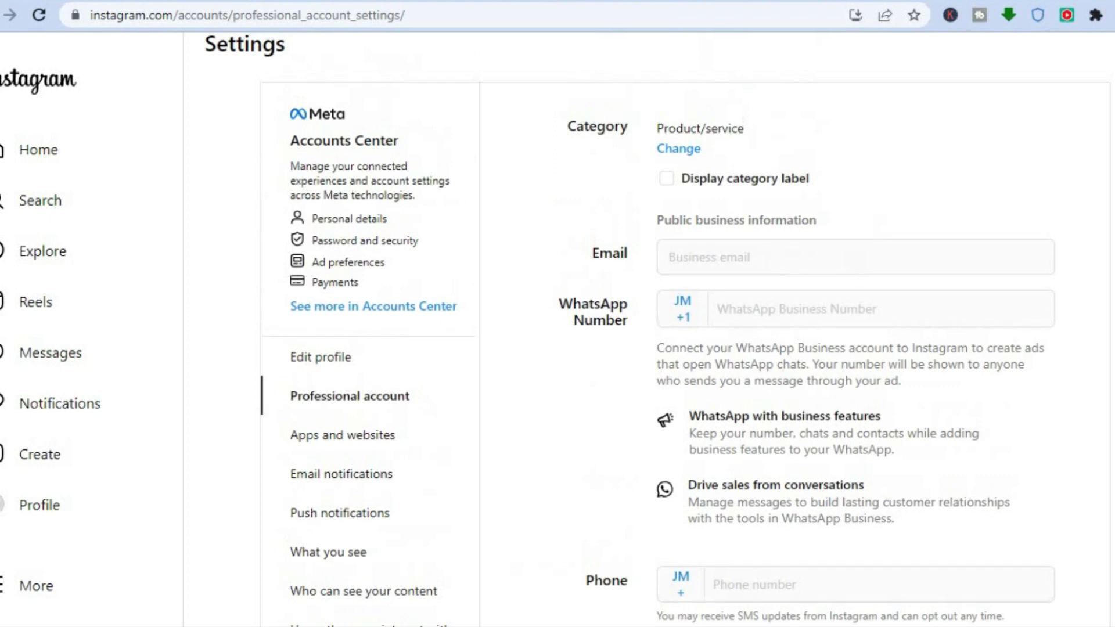
{"action": "scroll", "coordinate": [686, 330], "scroll_direction": "up", "scroll_amount": 1}
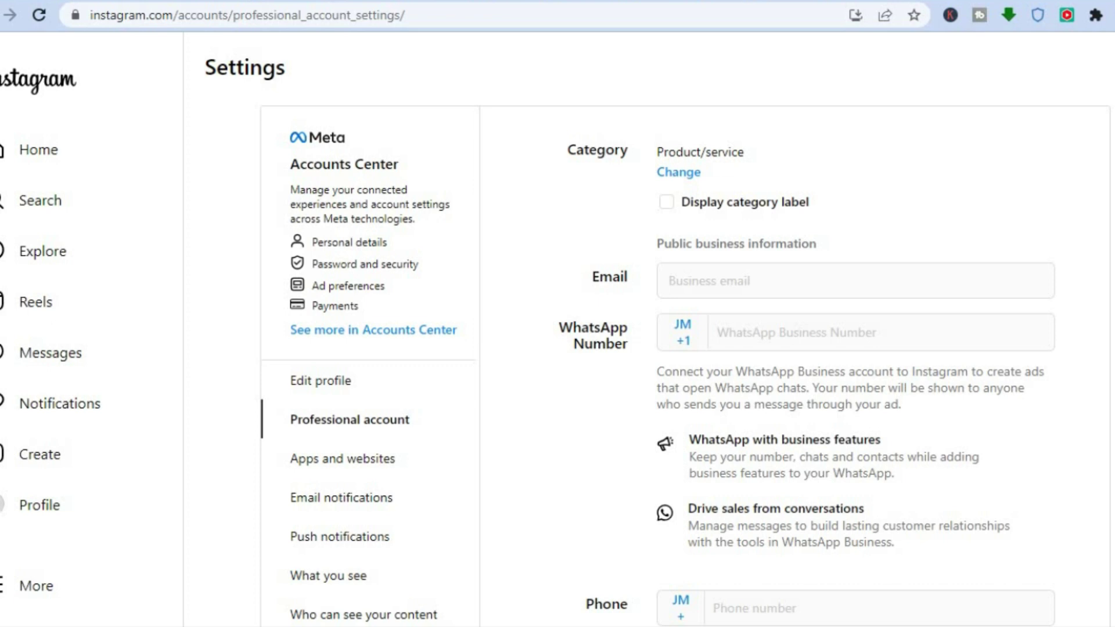
{"action": "scroll", "coordinate": [657, 331], "scroll_direction": "down", "scroll_amount": 1}
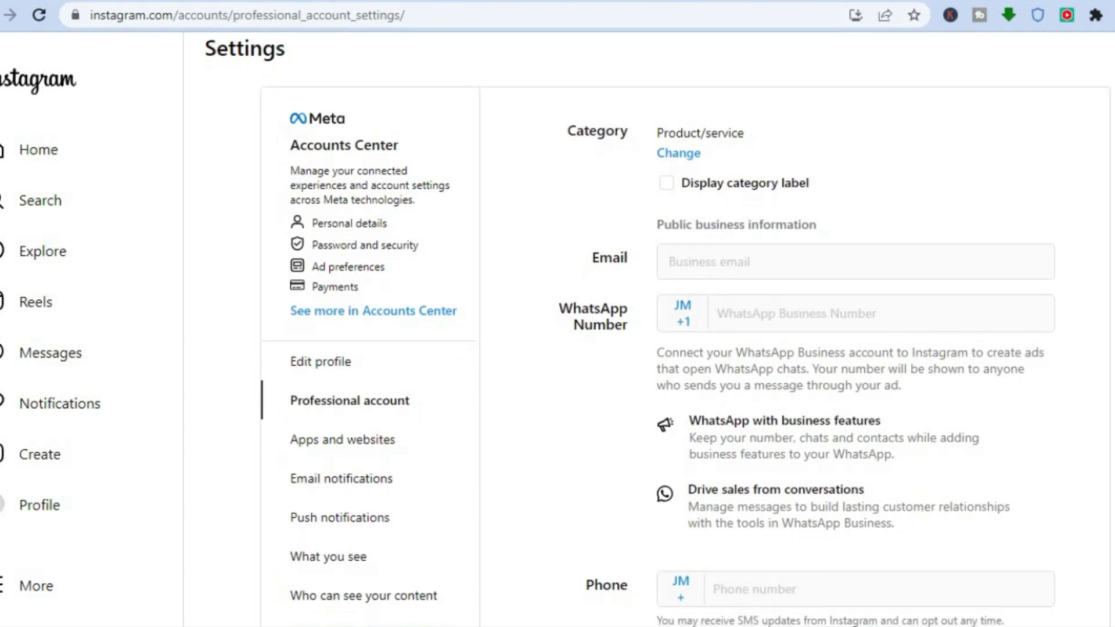
{"action": "scroll", "coordinate": [656, 331], "scroll_direction": "down", "scroll_amount": 1}
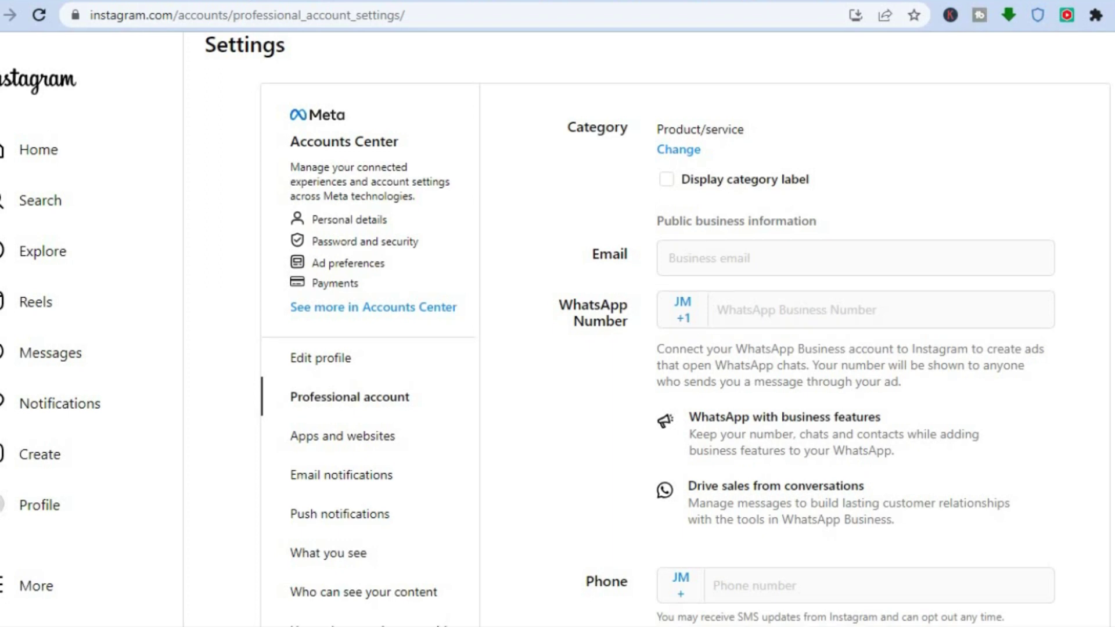
{"action": "scroll", "coordinate": [851, 264], "scroll_direction": "up", "scroll_amount": 1}
{"action": "left_click", "coordinate": [813, 284]}
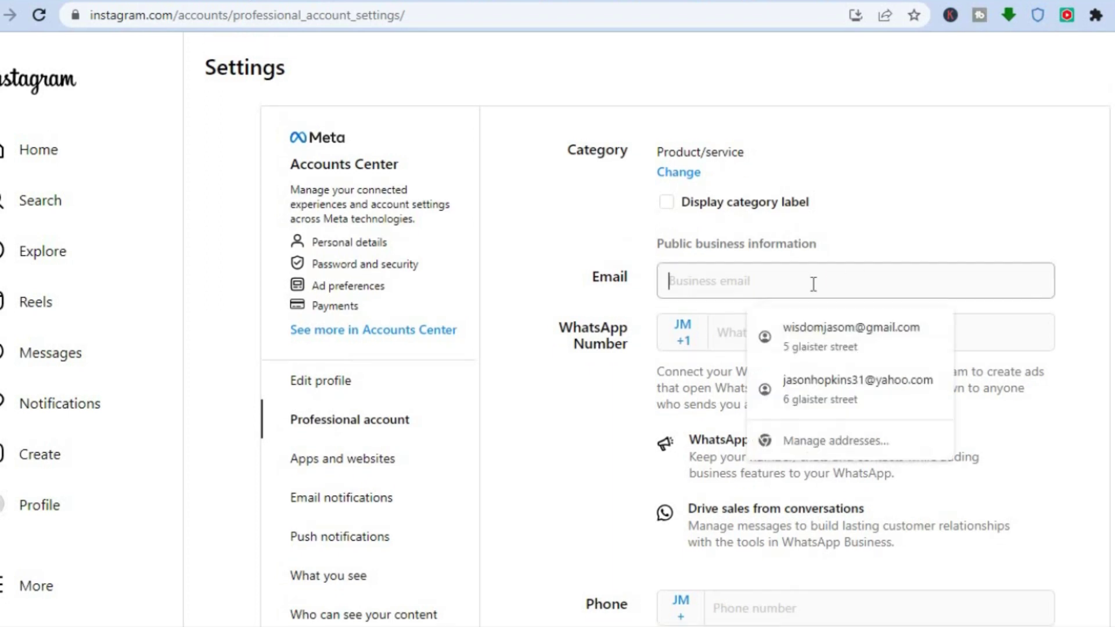
{"action": "left_click", "coordinate": [1071, 181]}
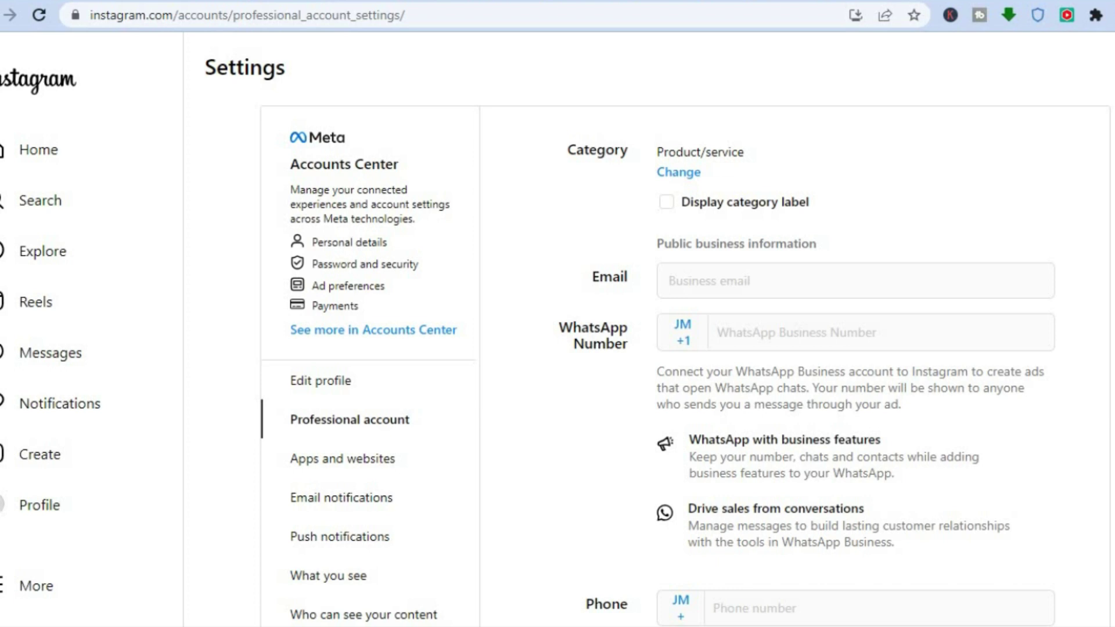
Review the phone and business address fields, and switch the account to a creator account.
{"action": "scroll", "coordinate": [658, 336], "scroll_direction": "down", "scroll_amount": 5}
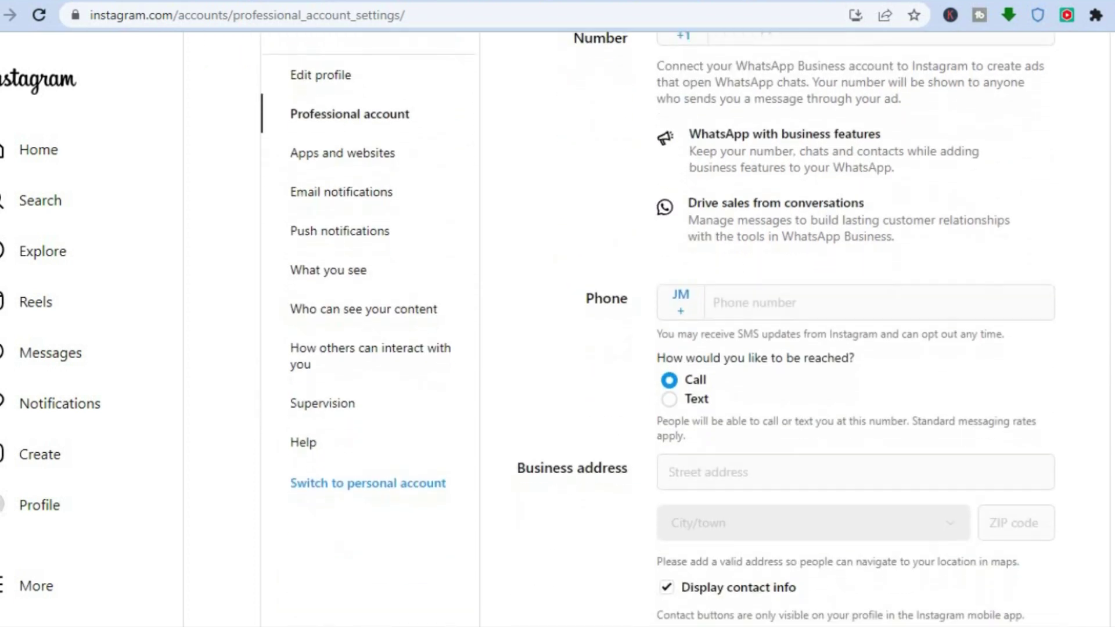
{"action": "scroll", "coordinate": [658, 326], "scroll_direction": "down", "scroll_amount": 4}
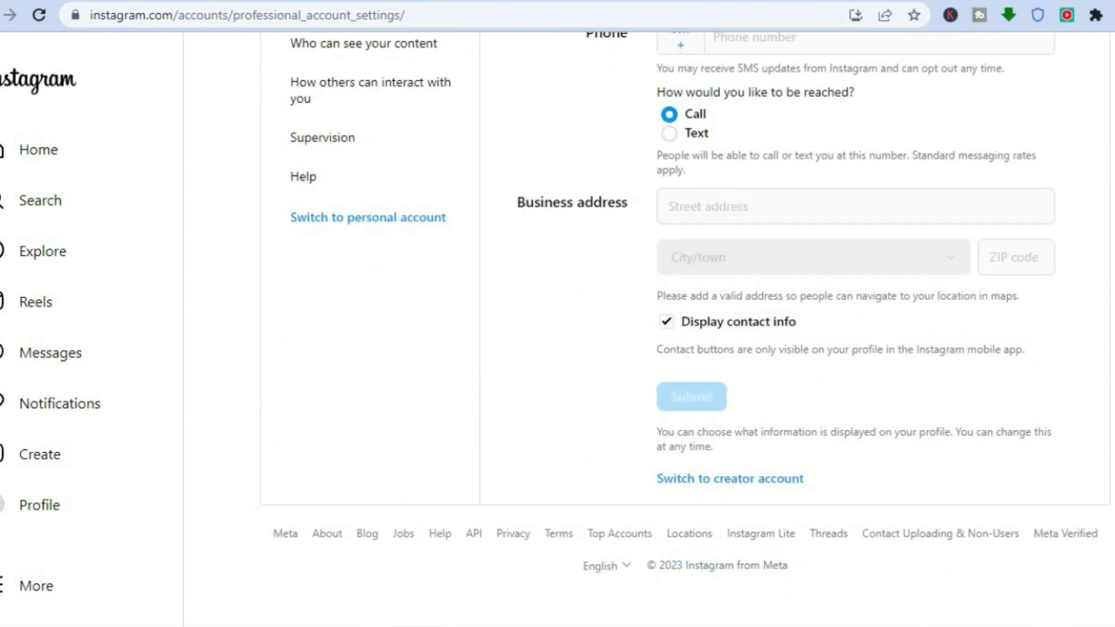
{"action": "scroll", "coordinate": [686, 317], "scroll_direction": "up", "scroll_amount": 2}
{"action": "scroll", "coordinate": [686, 317], "scroll_direction": "down", "scroll_amount": 2}
{"action": "left_click", "coordinate": [766, 482]}
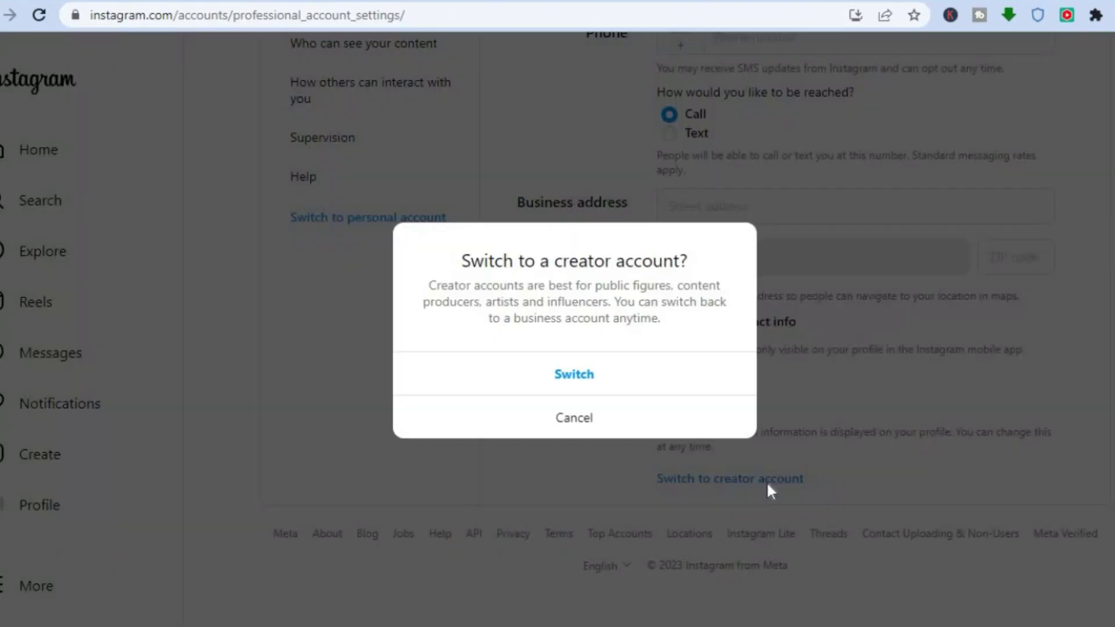
{"action": "left_click", "coordinate": [574, 372]}
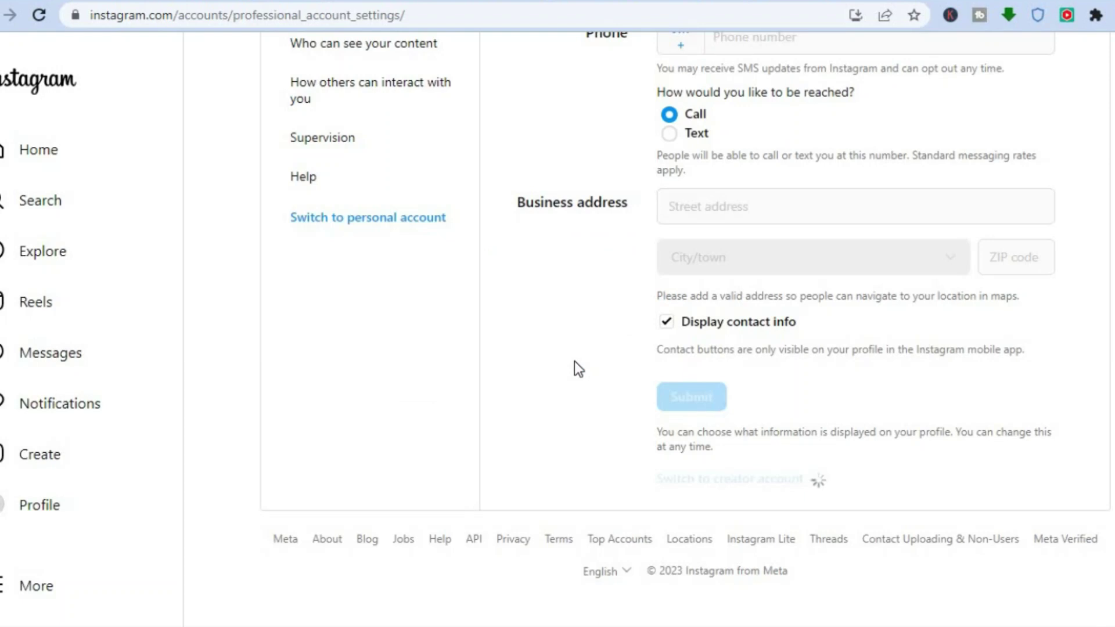